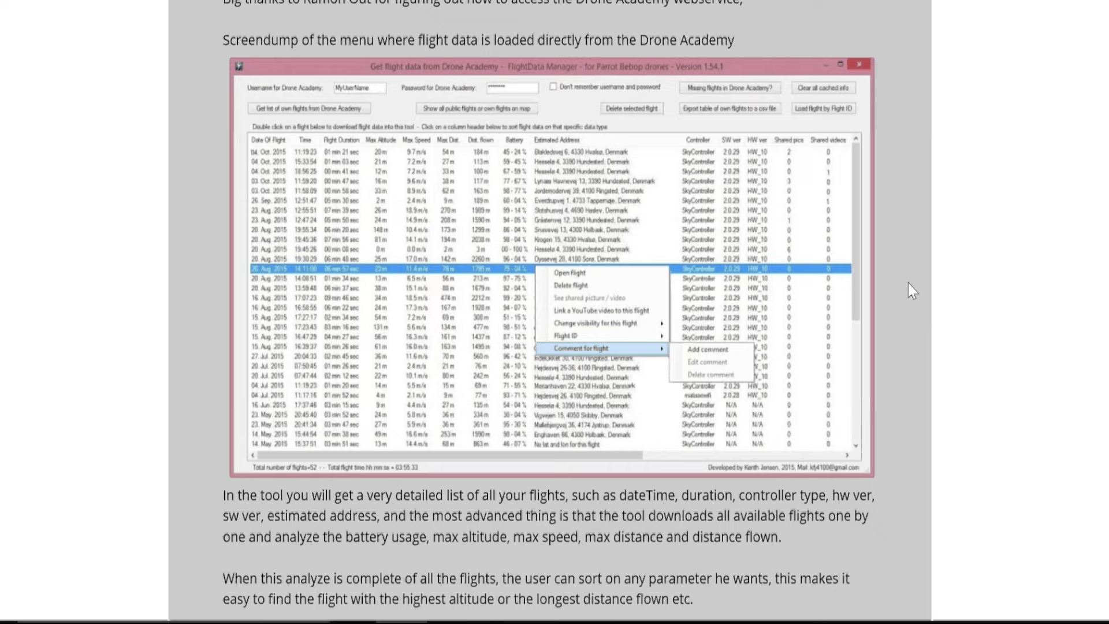
Read through the FlightData Manager description and follow the link to Garmin's VIRB Edit page.
{"action": "scroll", "coordinate": [908, 283], "scroll_direction": "up", "scroll_amount": 10}
{"action": "scroll", "coordinate": [908, 283], "scroll_direction": "down", "scroll_amount": 12}
{"action": "scroll", "coordinate": [908, 283], "scroll_direction": "up", "scroll_amount": 5}
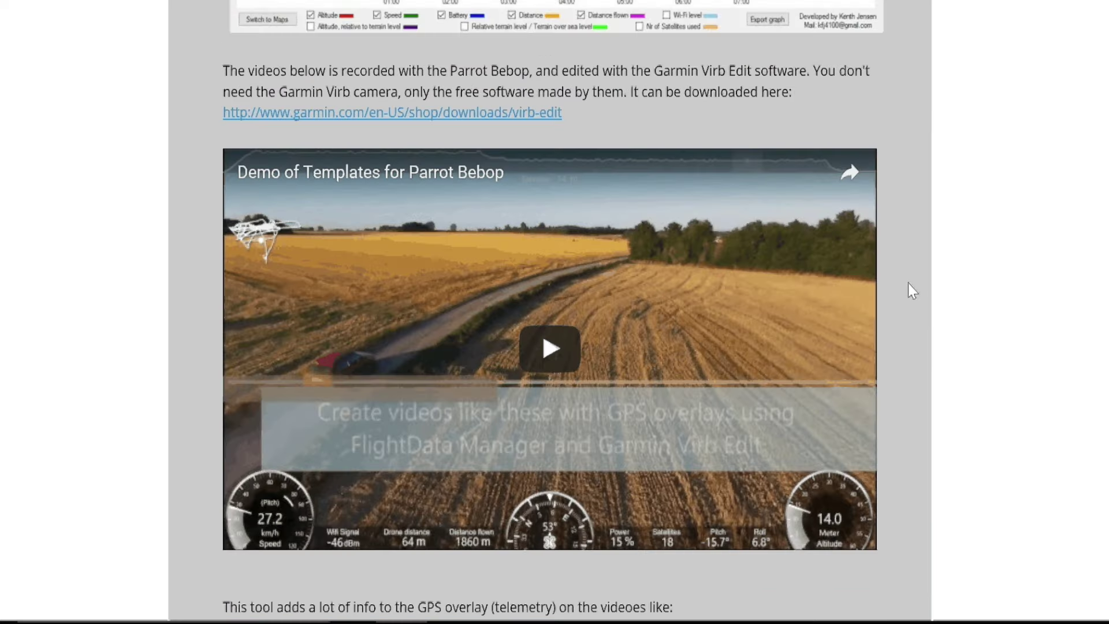
{"action": "scroll", "coordinate": [908, 283], "scroll_direction": "up", "scroll_amount": 15}
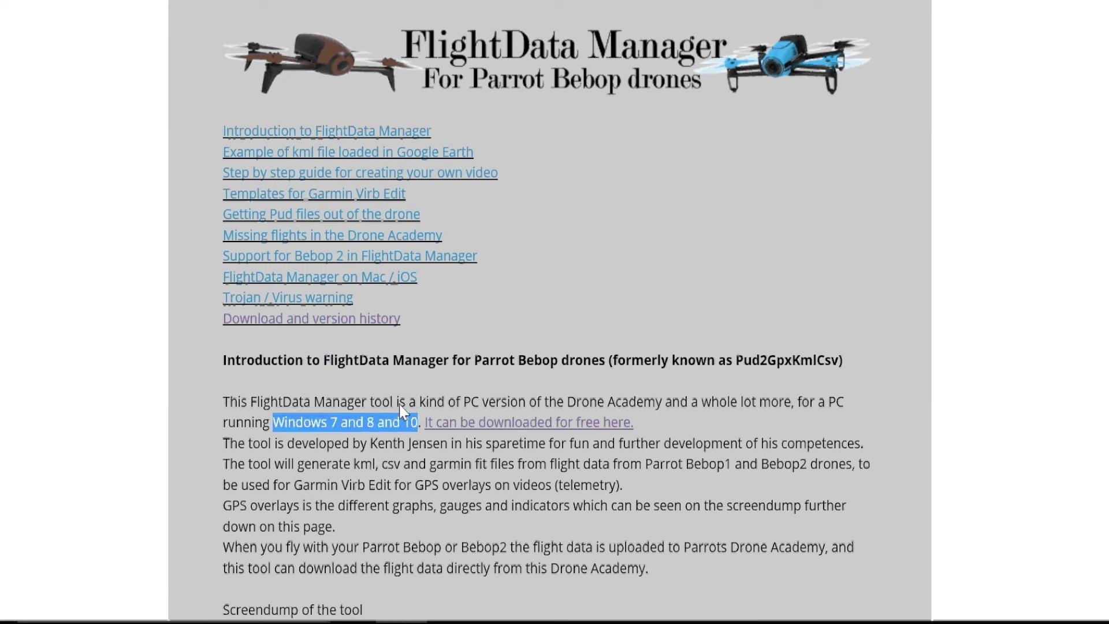
{"action": "left_click", "coordinate": [398, 409]}
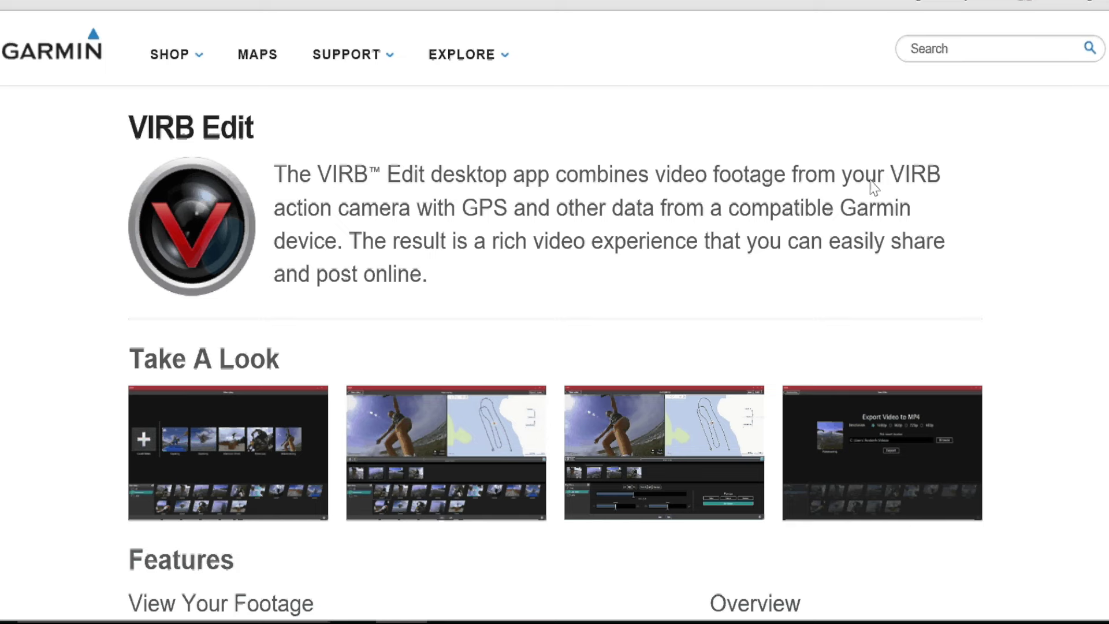
{"action": "scroll", "coordinate": [874, 188], "scroll_direction": "down", "scroll_amount": 15}
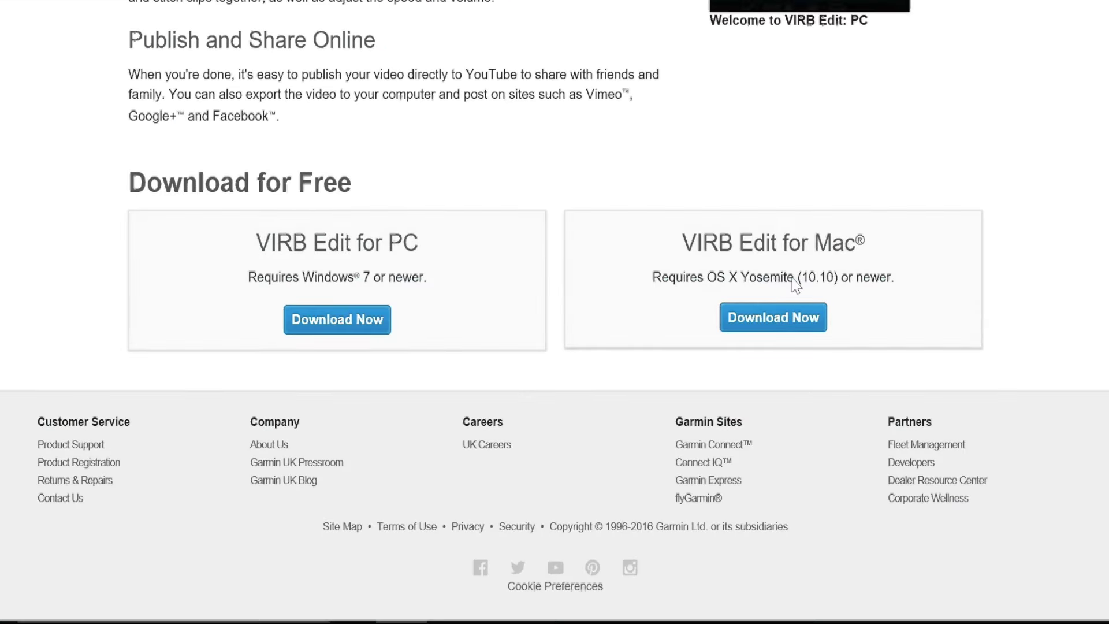
{"action": "scroll", "coordinate": [656, 157], "scroll_direction": "up", "scroll_amount": 15}
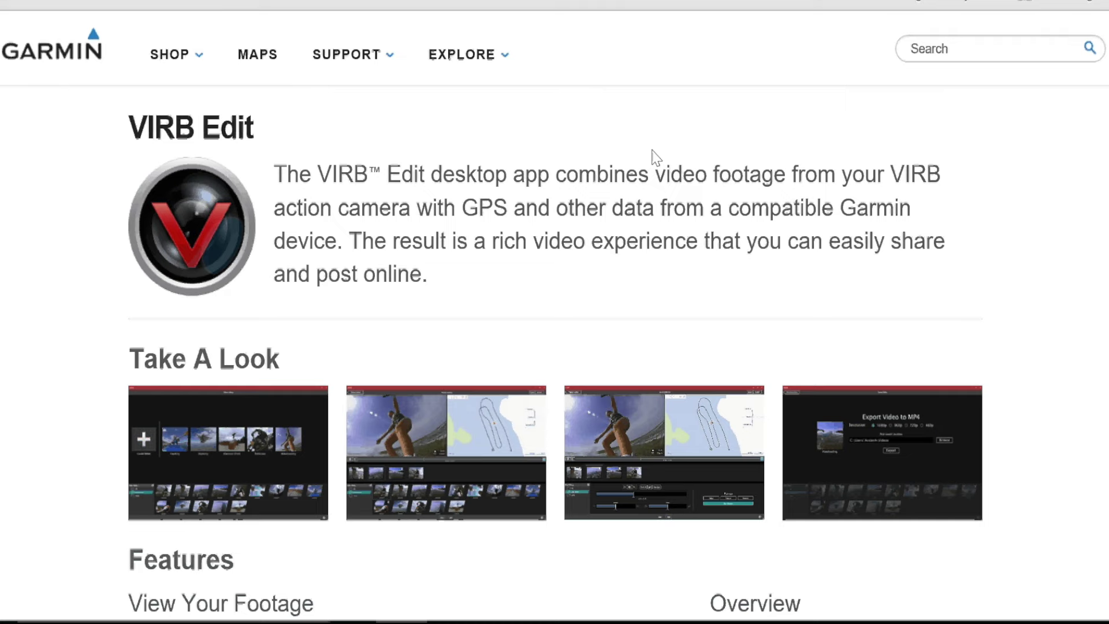
{"action": "scroll", "coordinate": [657, 157], "scroll_direction": "down", "scroll_amount": 5}
{"action": "scroll", "coordinate": [656, 158], "scroll_direction": "up", "scroll_amount": 5}
{"action": "scroll", "coordinate": [565, 155], "scroll_direction": "down", "scroll_amount": 5}
{"action": "scroll", "coordinate": [565, 155], "scroll_direction": "up", "scroll_amount": 5}
{"action": "scroll", "coordinate": [564, 155], "scroll_direction": "down", "scroll_amount": 15}
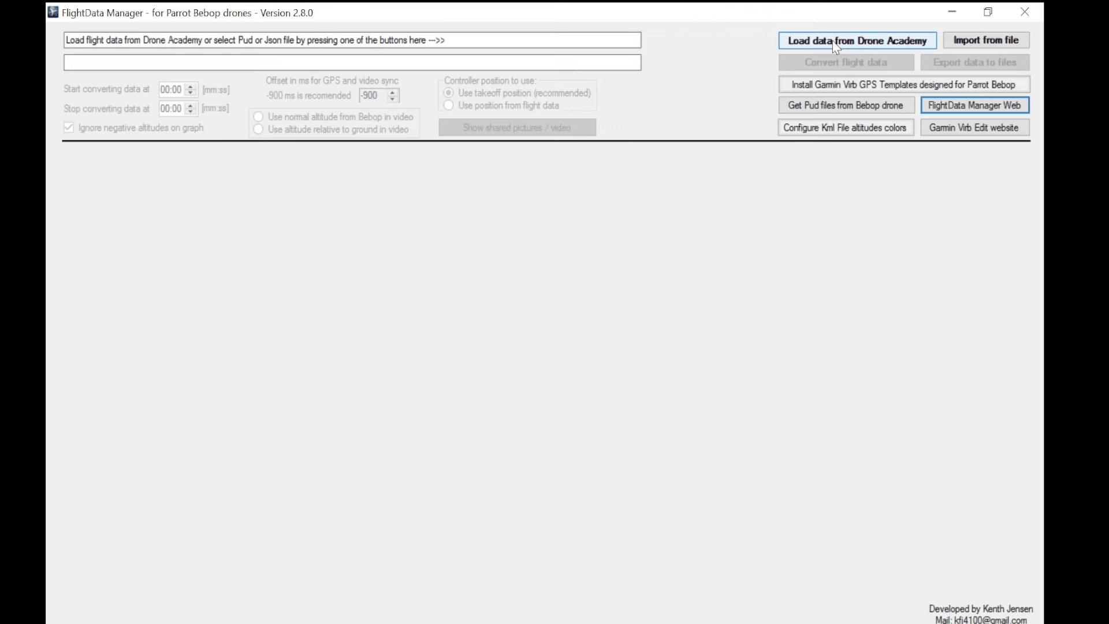
Fetch the Drone Academy flight list and select the 27 Aug 2016 16:07:28 flight.
{"action": "left_click", "coordinate": [836, 47]}
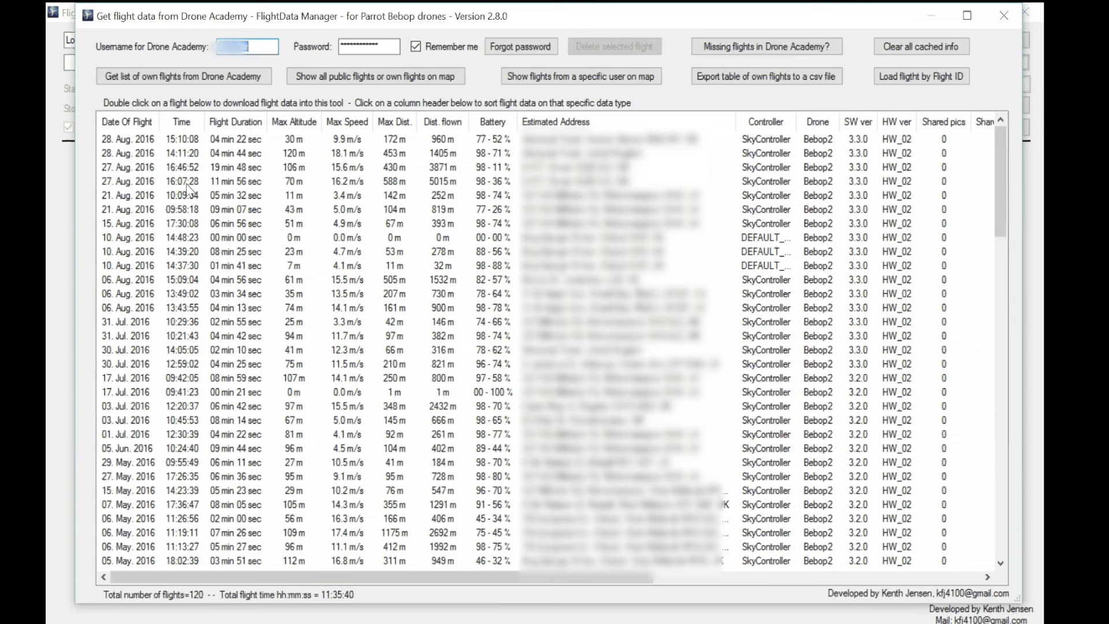
{"action": "left_click", "coordinate": [188, 184]}
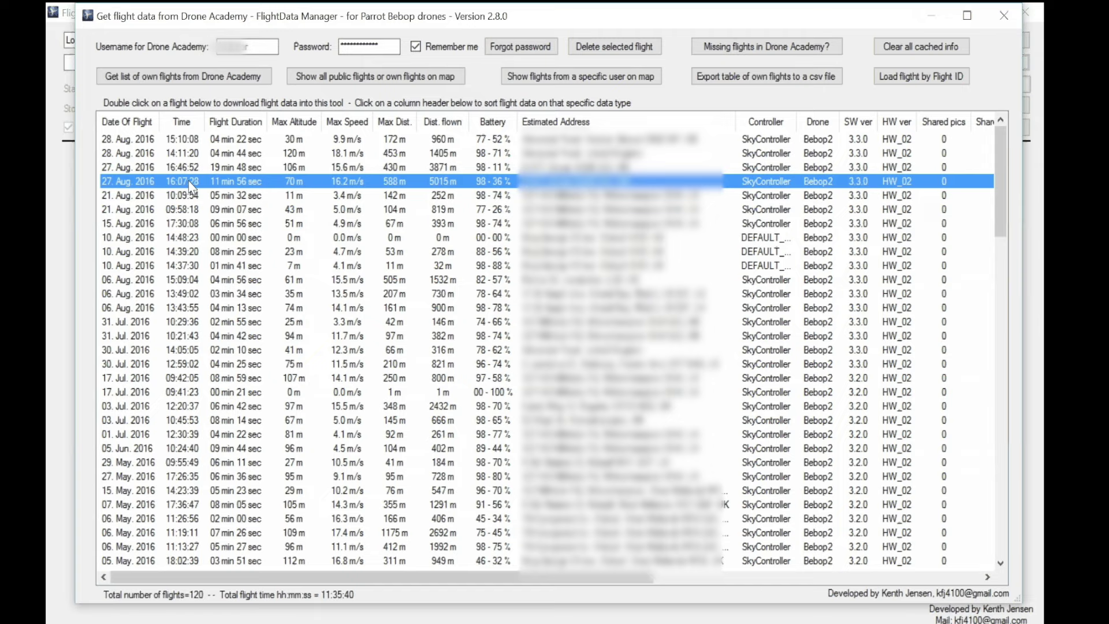
Load the 27 Aug 2016 16:07 flight and preview its track on the satellite map.
{"action": "double_click", "coordinate": [190, 182]}
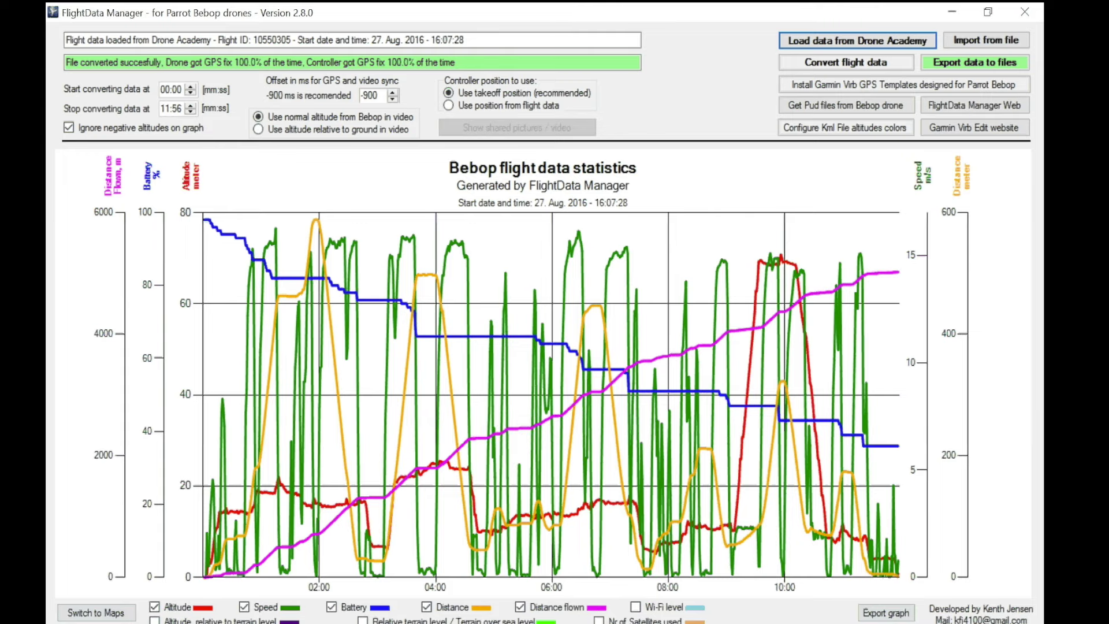
{"action": "left_click", "coordinate": [119, 615]}
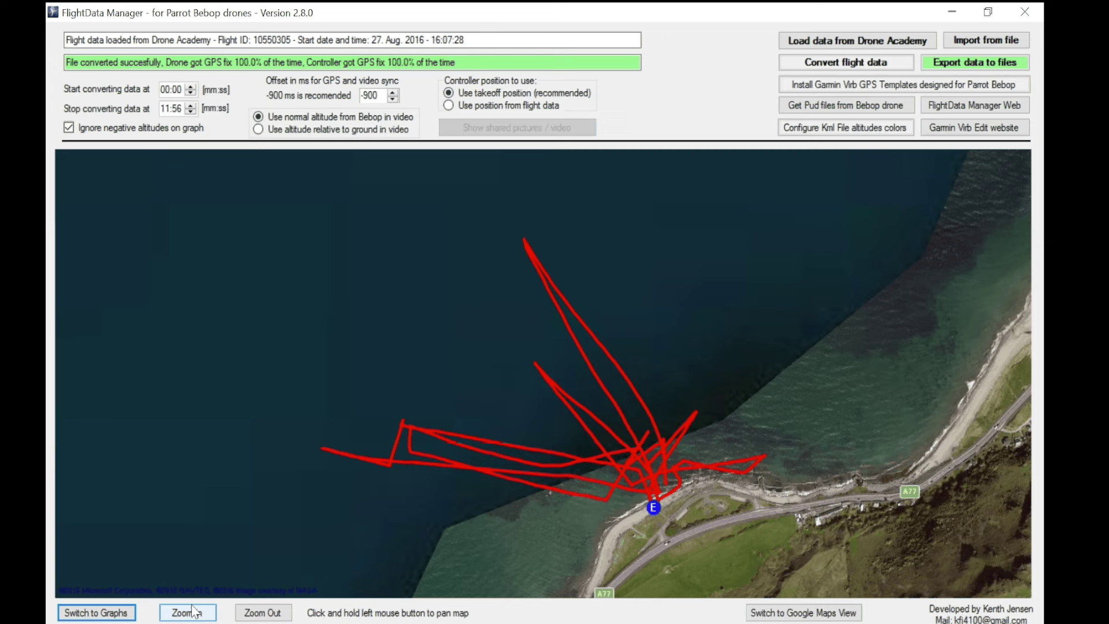
{"action": "left_click", "coordinate": [114, 615]}
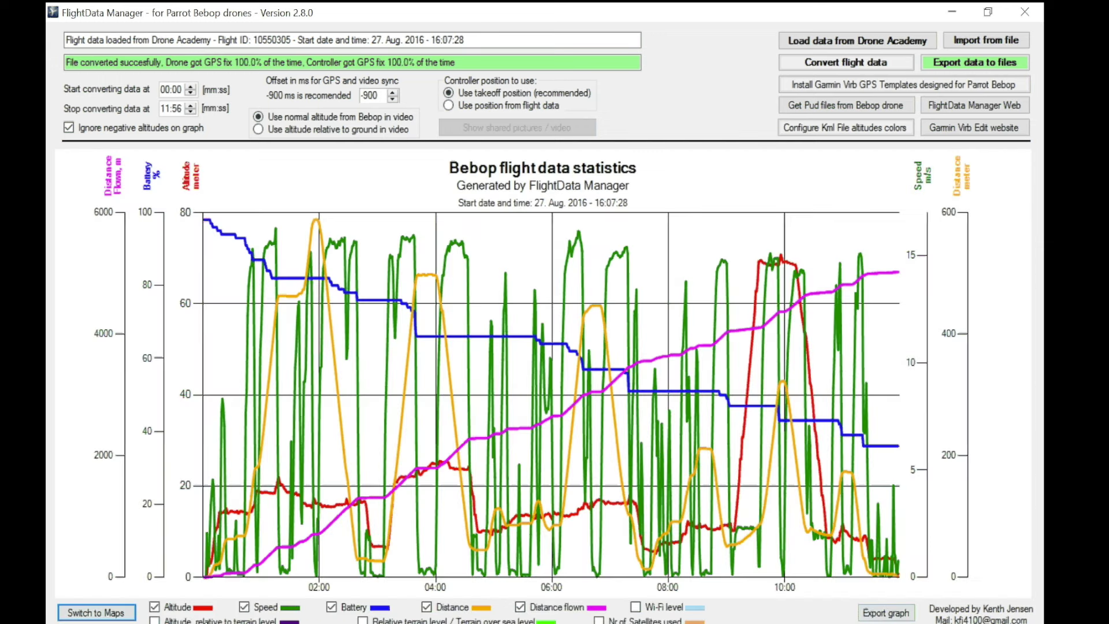
Add the relative terrain level and Wi-Fi level lines to the statistics graph.
{"action": "left_click", "coordinate": [154, 621]}
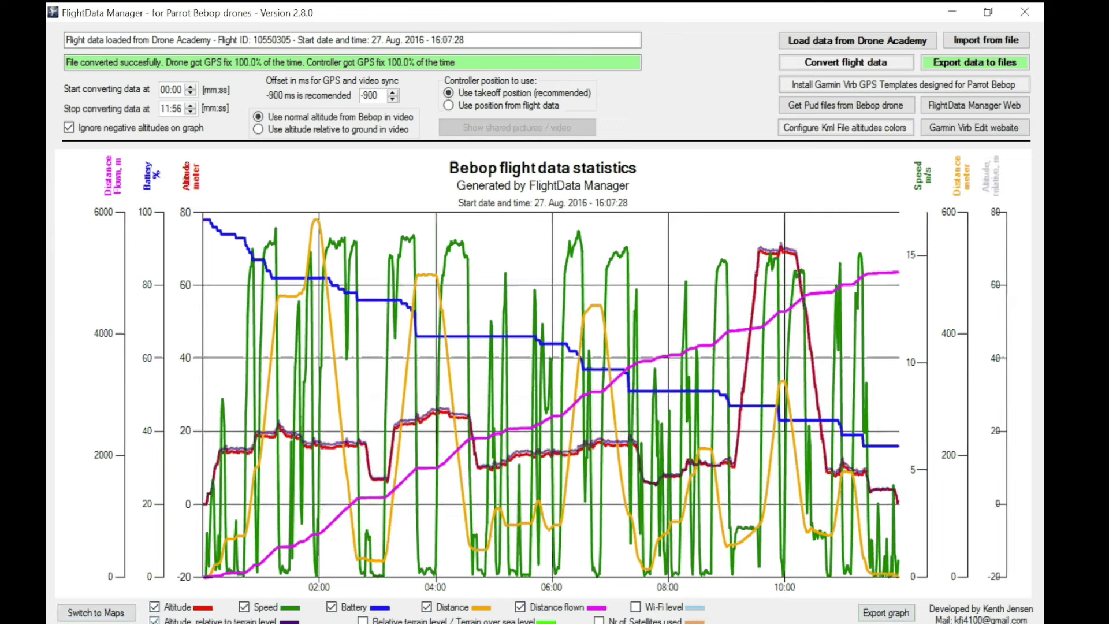
{"action": "left_click", "coordinate": [154, 620]}
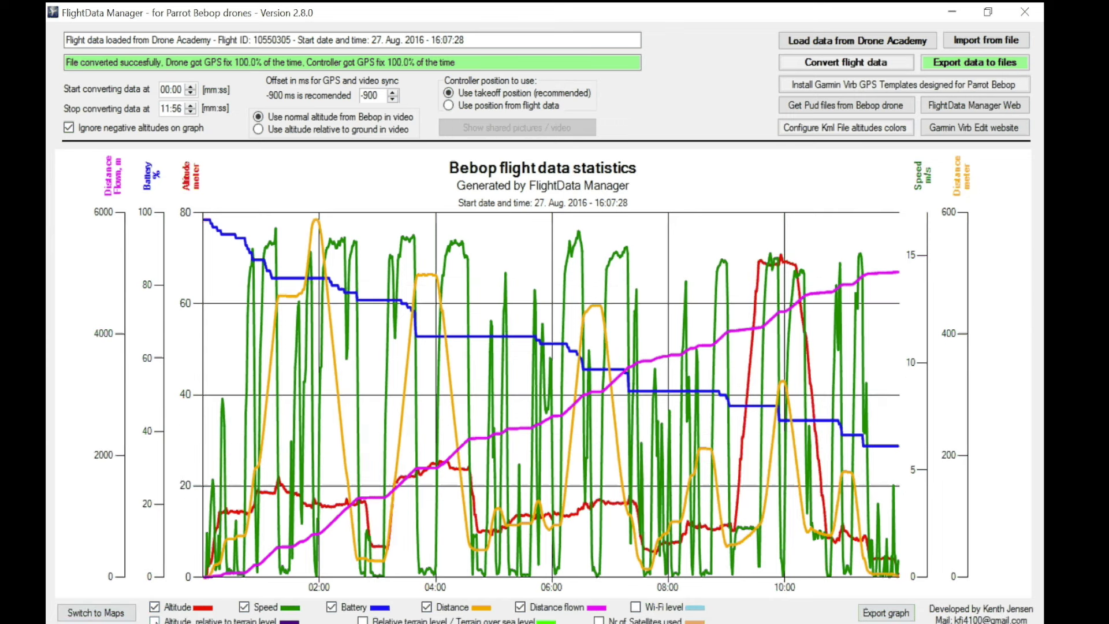
{"action": "left_click", "coordinate": [363, 621]}
{"action": "left_click", "coordinate": [635, 607]}
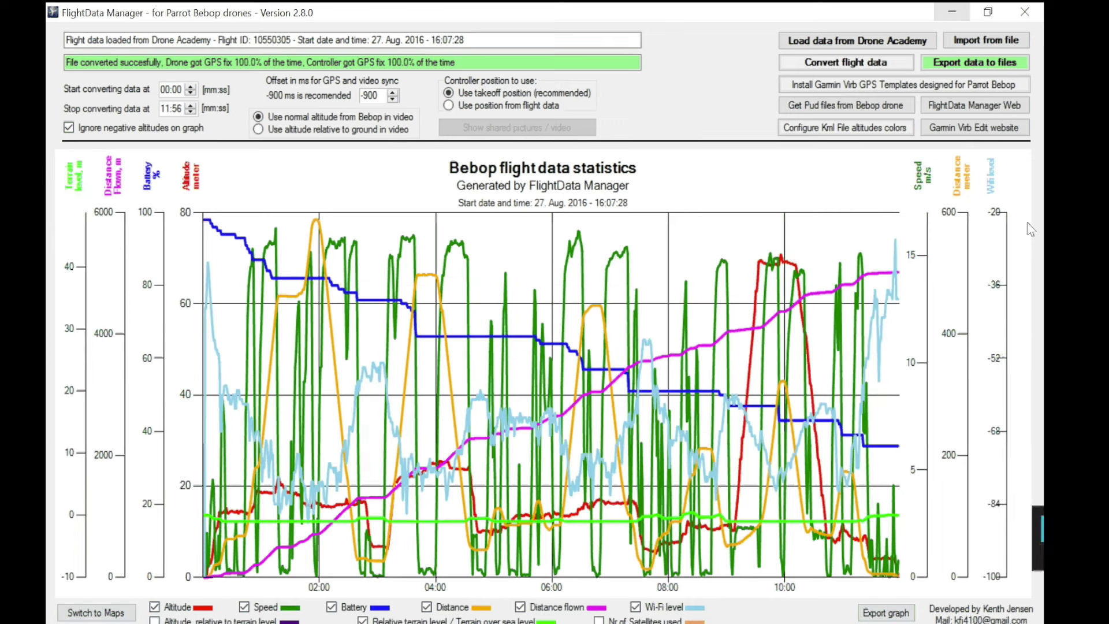
Export the Fit, Kml and Csv files to the 1607 folder, skipping Google Earth.
{"action": "left_click", "coordinate": [971, 69]}
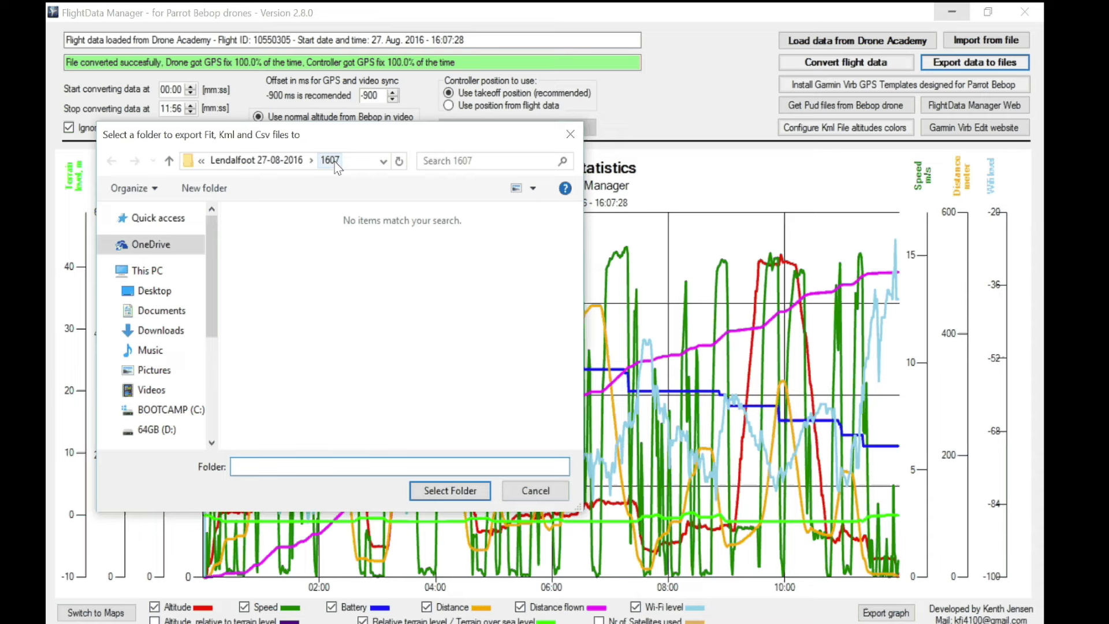
{"action": "left_click", "coordinate": [440, 492]}
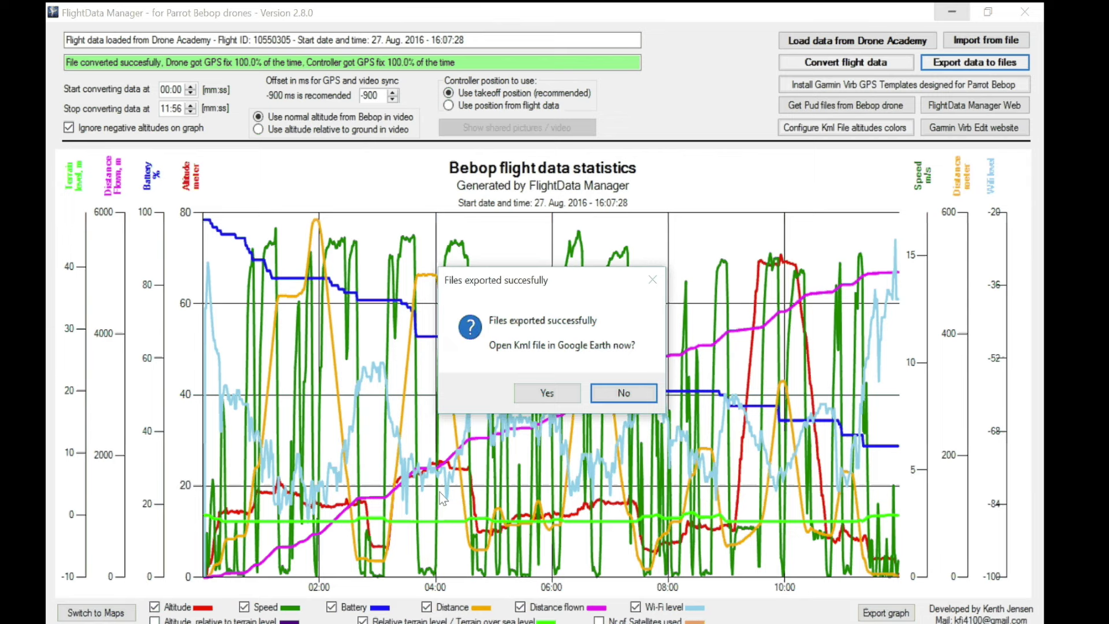
{"action": "left_click", "coordinate": [619, 391]}
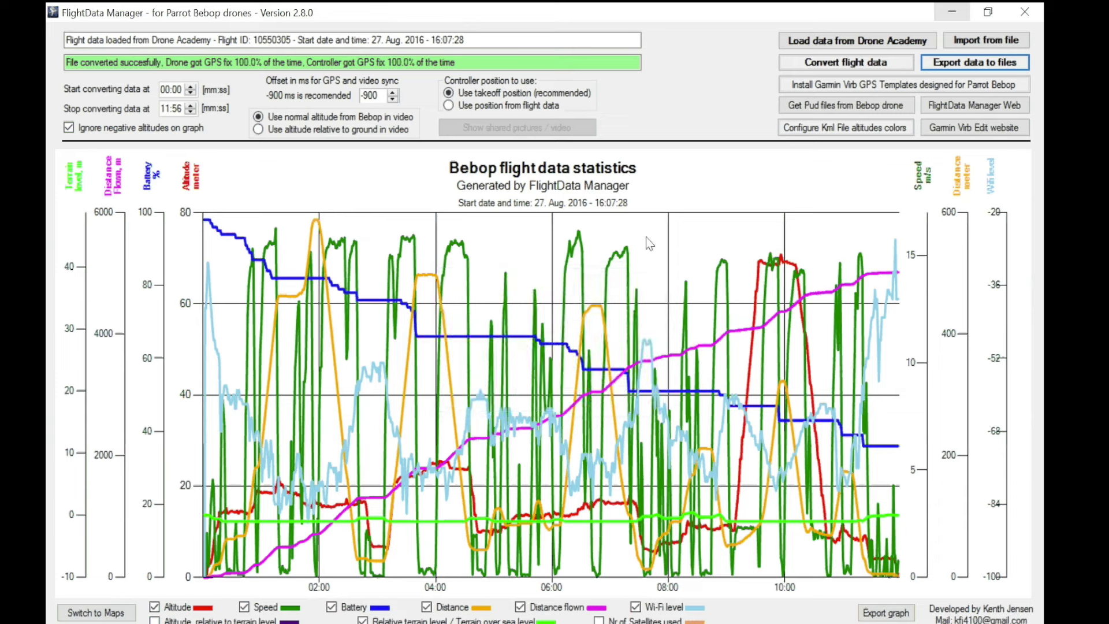
Close FlightData Manager and start a new VIRB Edit video named 'Bebop 1607'.
{"action": "left_click", "coordinate": [1033, 12]}
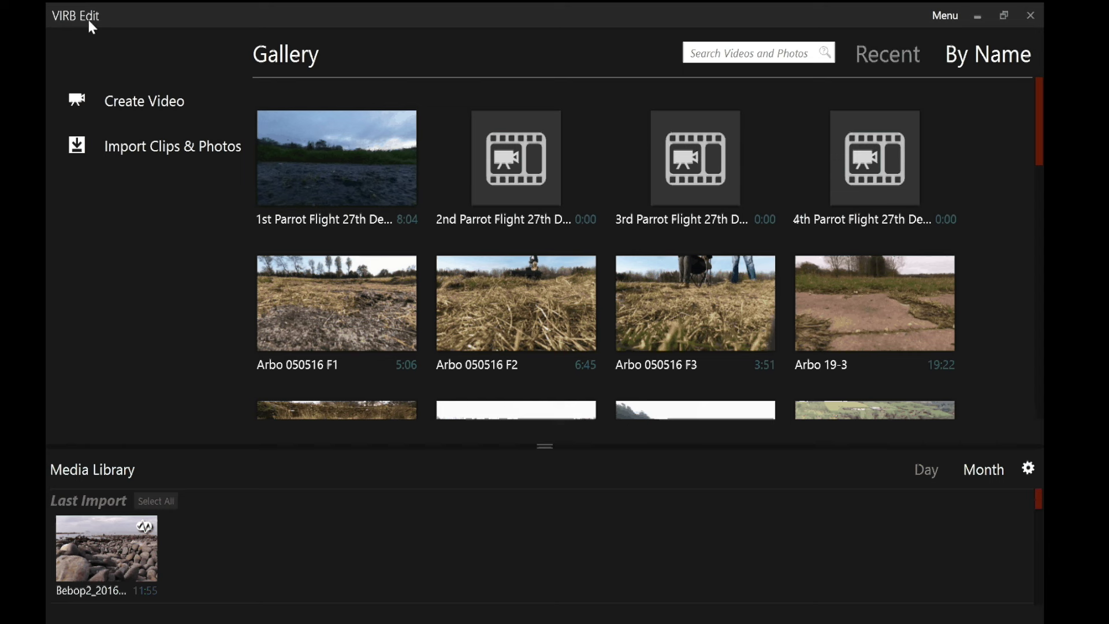
{"action": "left_click", "coordinate": [129, 103]}
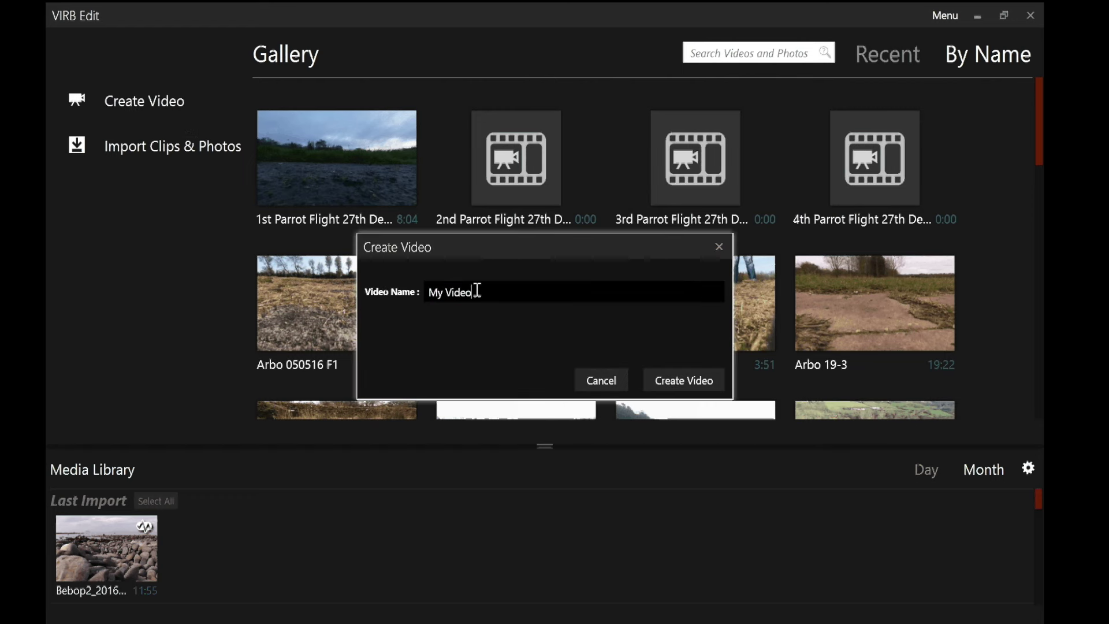
{"action": "type", "text": "Bebop 1607"}
{"action": "left_click", "coordinate": [674, 384]}
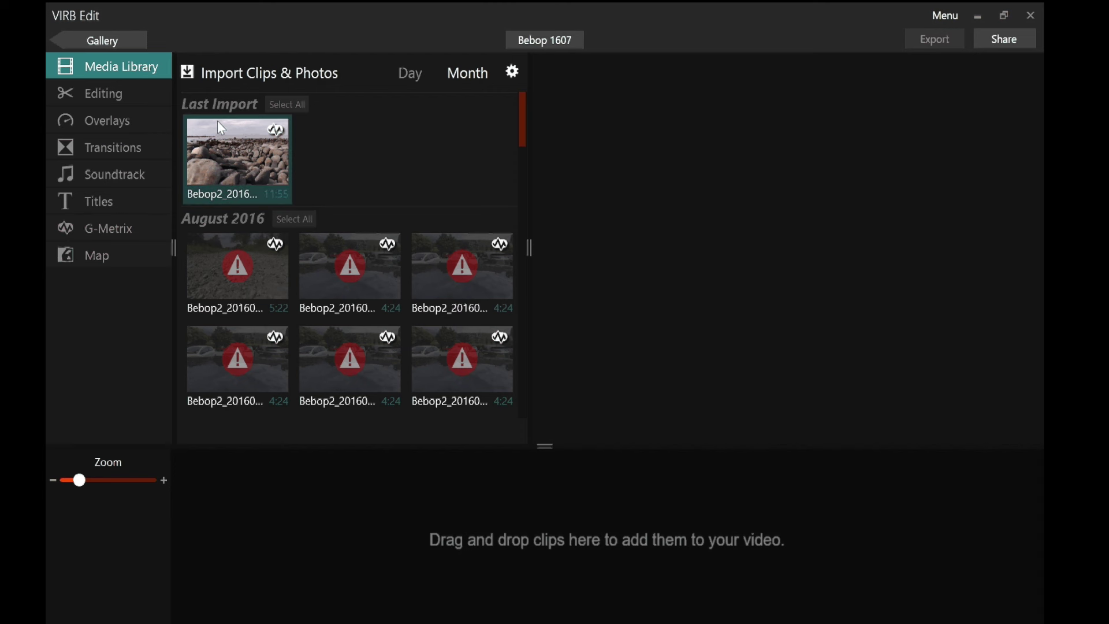
{"action": "left_click", "coordinate": [247, 75]}
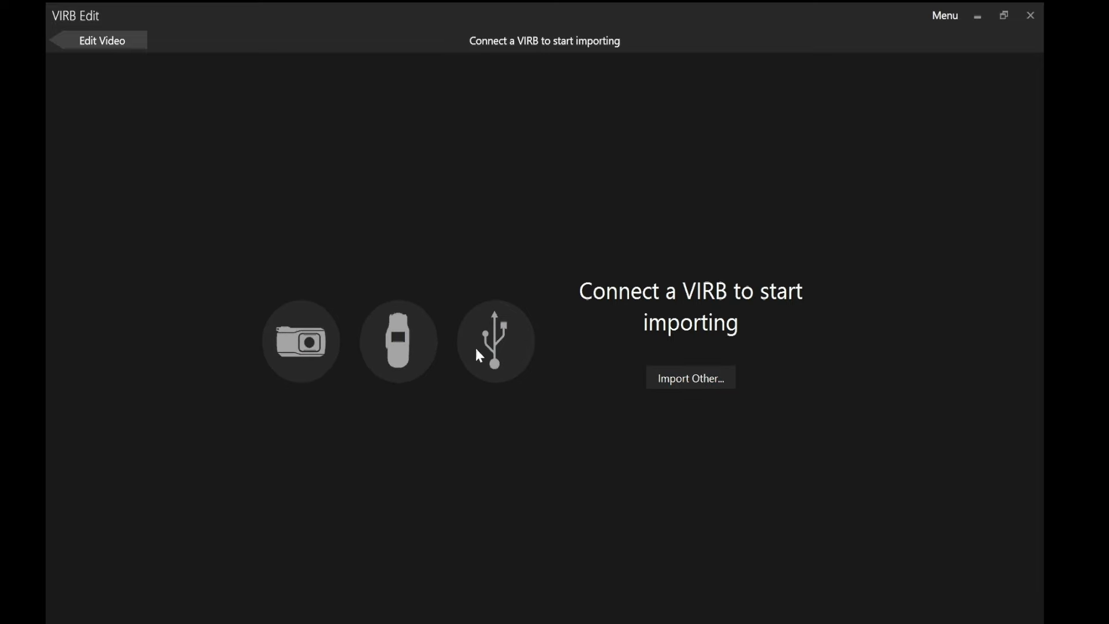
{"action": "left_click", "coordinate": [673, 382]}
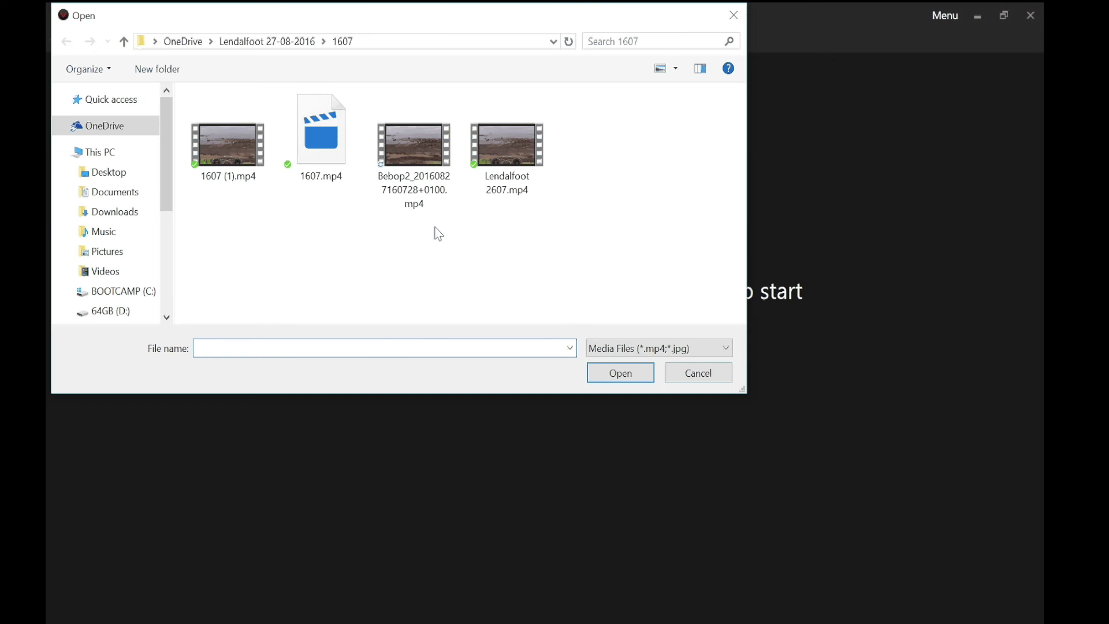
{"action": "left_click", "coordinate": [423, 160]}
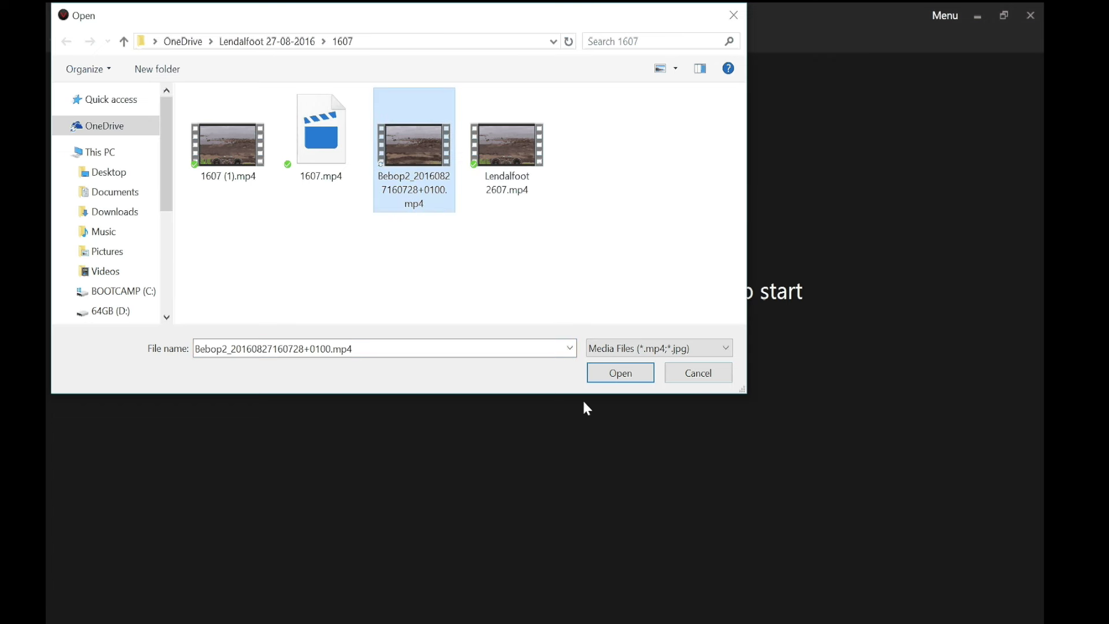
{"action": "left_click", "coordinate": [613, 379]}
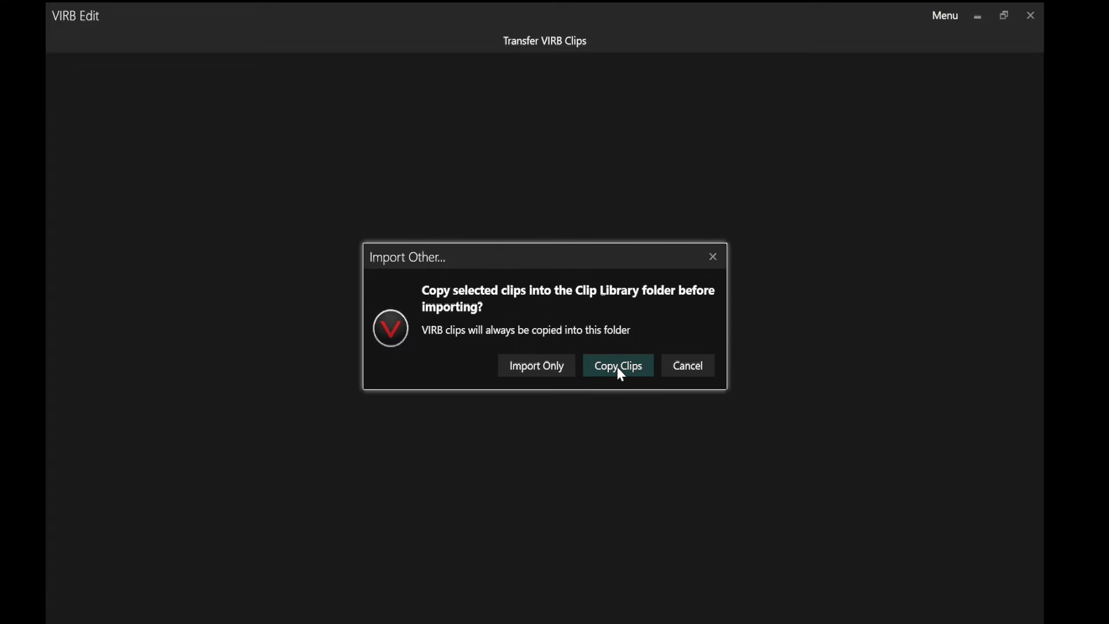
{"action": "left_click", "coordinate": [554, 377]}
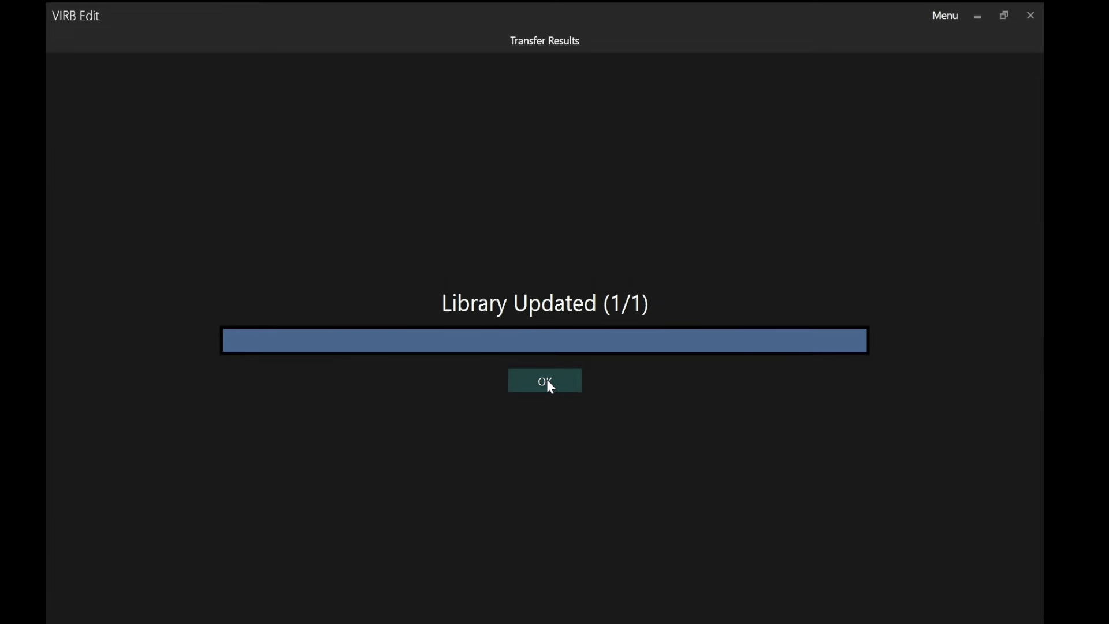
Place the imported Bebop2 clip on the video timeline and view its empty G-Metrix settings.
{"action": "left_click", "coordinate": [547, 381]}
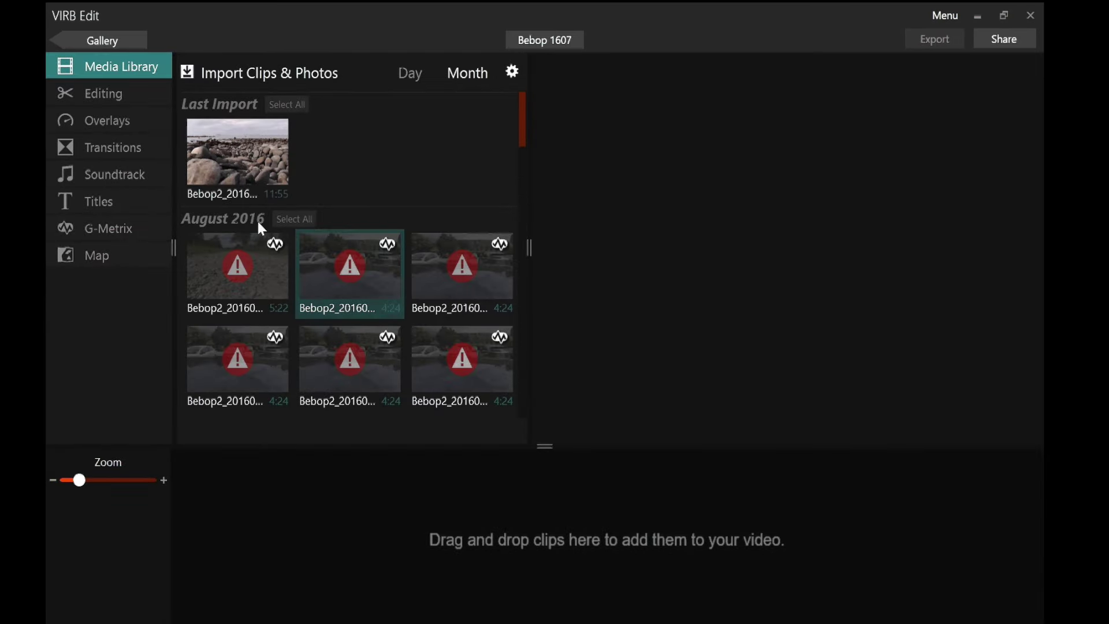
{"action": "left_click", "coordinate": [229, 172]}
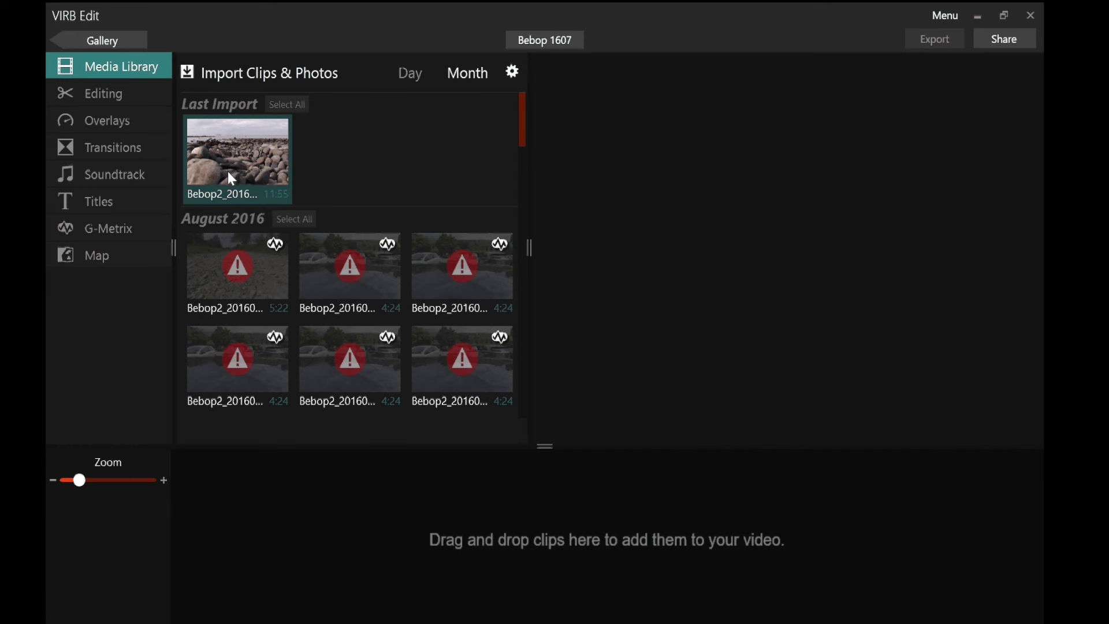
{"action": "mouse_move", "coordinate": [246, 149]}
{"action": "mouse_move", "coordinate": [244, 149]}
{"action": "left_mouse_down"}
{"action": "mouse_move", "coordinate": [405, 429]}
{"action": "mouse_move", "coordinate": [500, 550]}
{"action": "left_mouse_up"}
{"action": "left_click", "coordinate": [111, 231]}
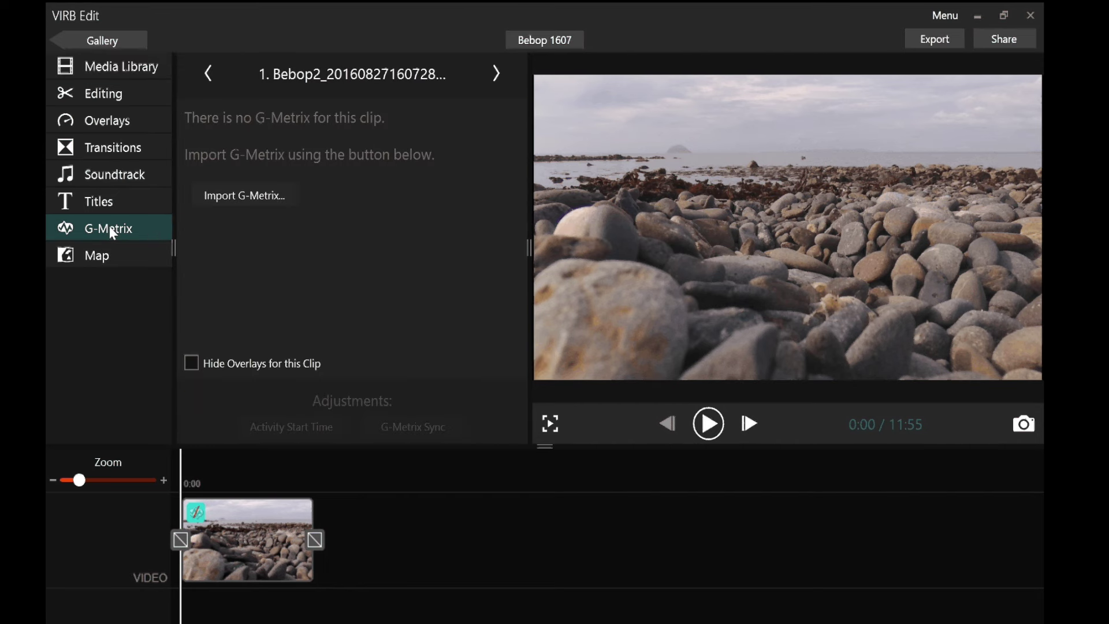
Browse the computer for a G-Metrix log, showing the 1607 folder's .fit and .gpx files.
{"action": "left_click", "coordinate": [249, 191]}
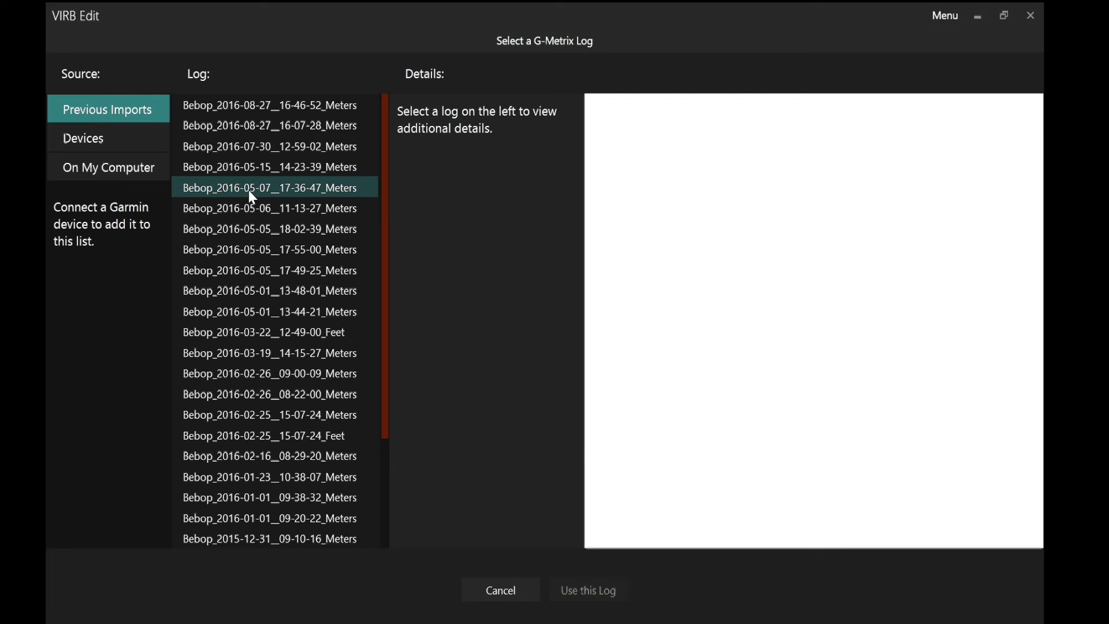
{"action": "left_click", "coordinate": [117, 168]}
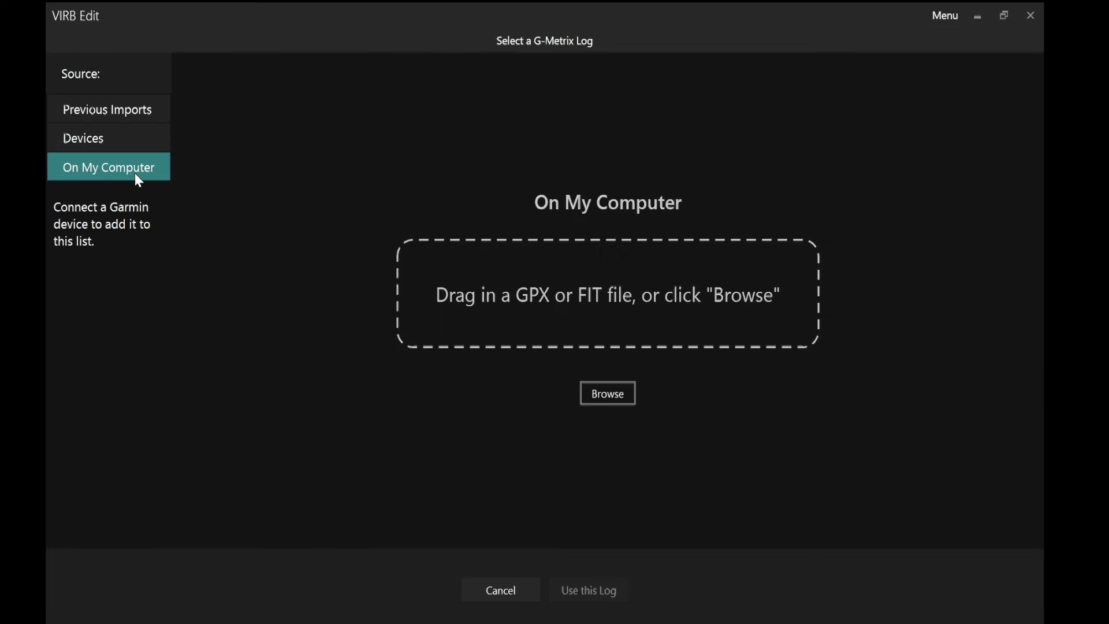
{"action": "left_click", "coordinate": [628, 403]}
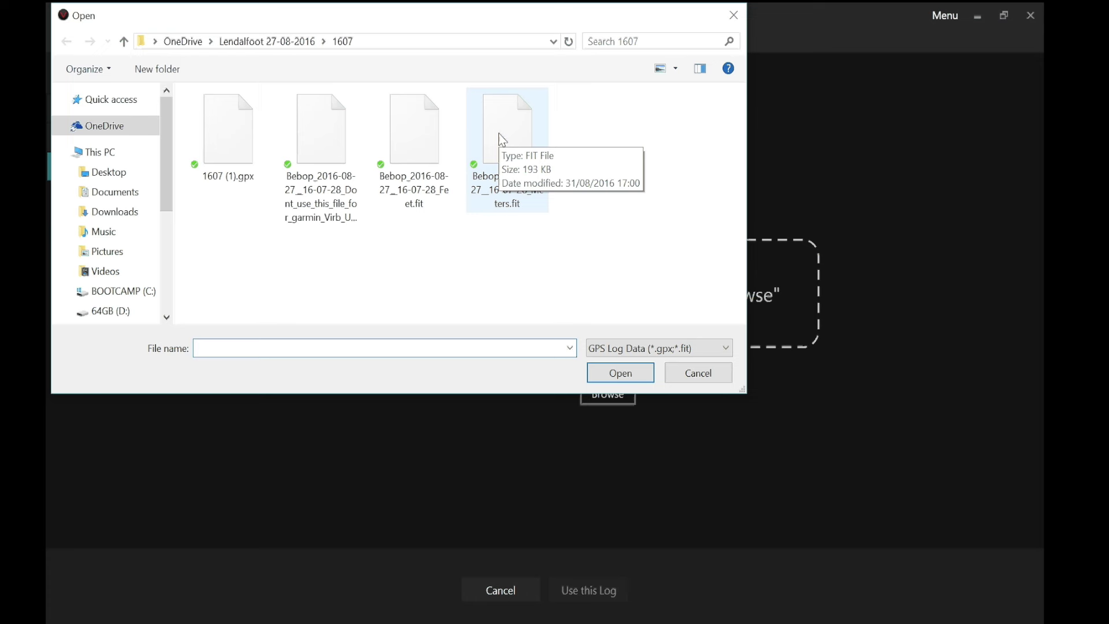
Load Bebop_2016-08-27__16-07-28_Meters.fit and use it as the clip's G-Metrix log.
{"action": "left_click", "coordinate": [500, 135]}
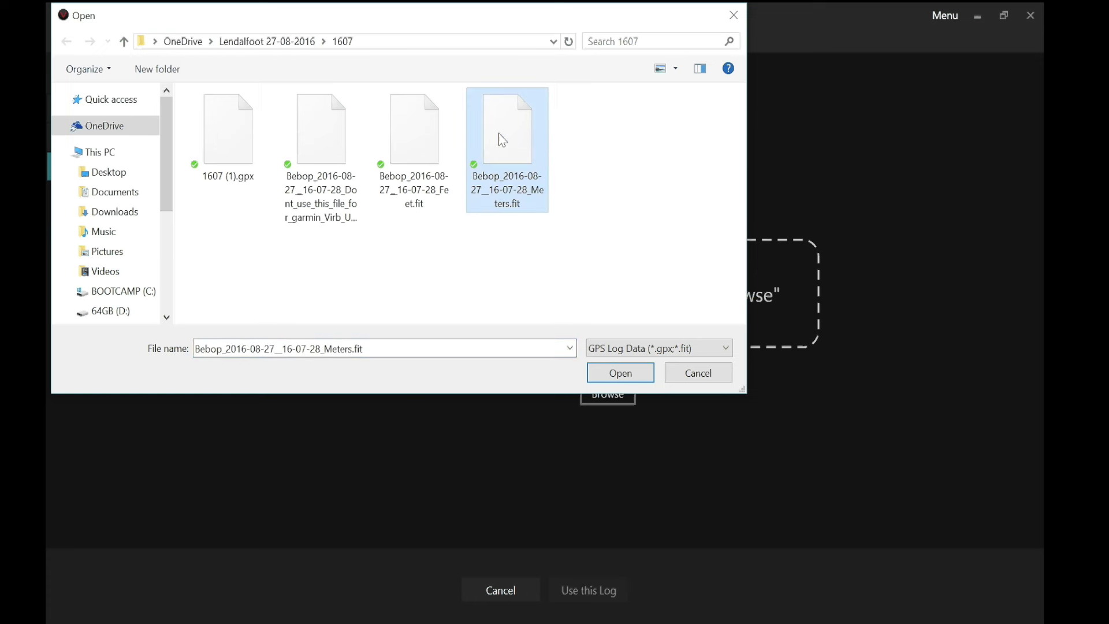
{"action": "left_click", "coordinate": [629, 376]}
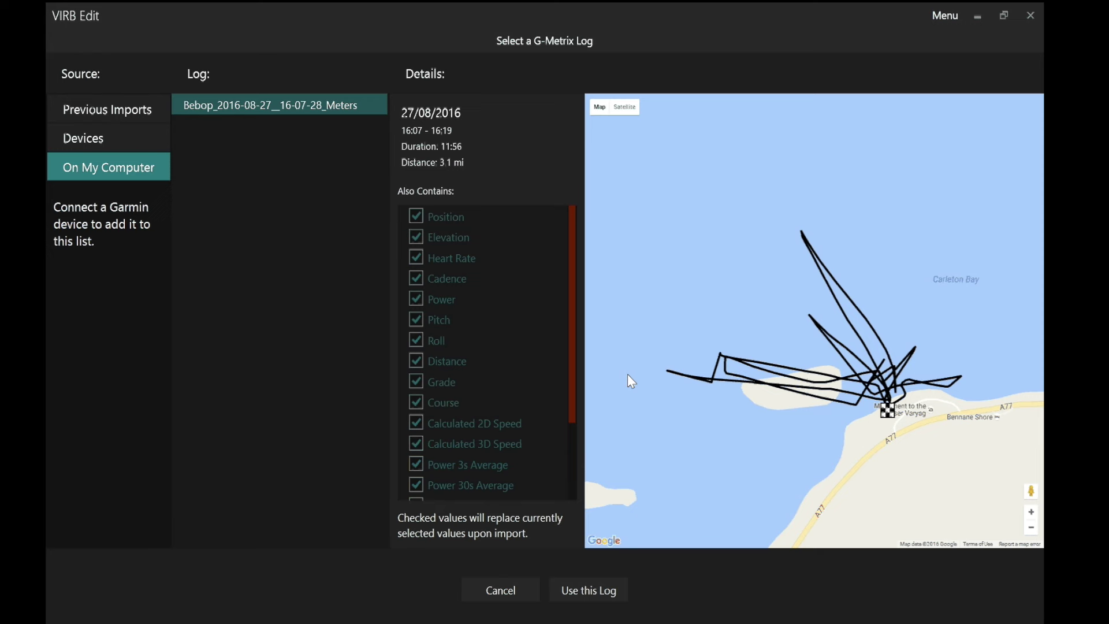
{"action": "left_click", "coordinate": [618, 111]}
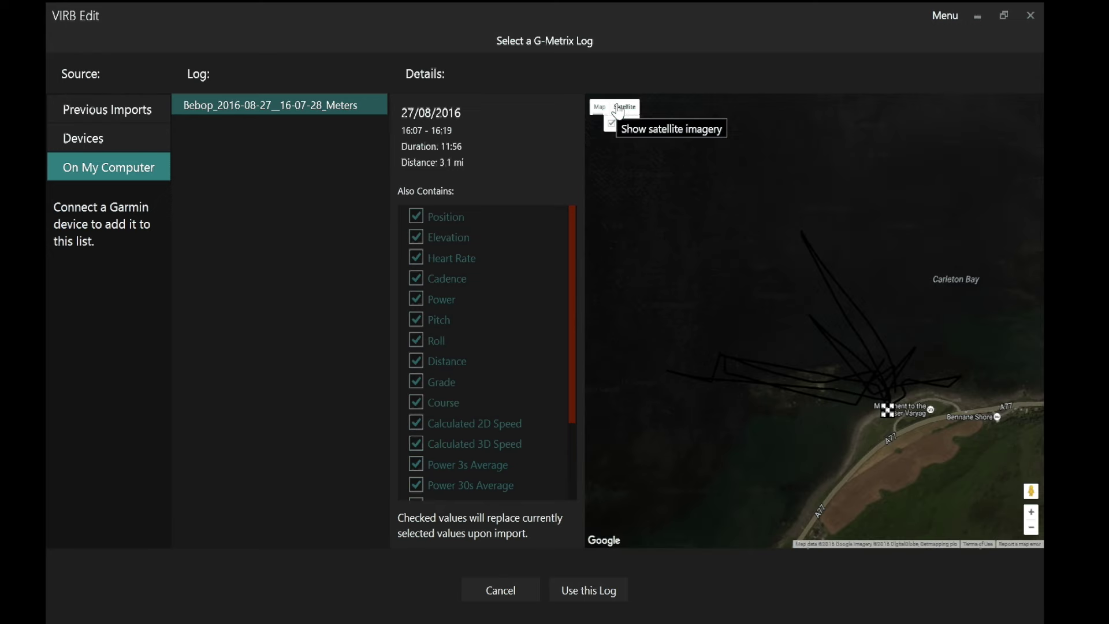
{"action": "left_click", "coordinate": [602, 113]}
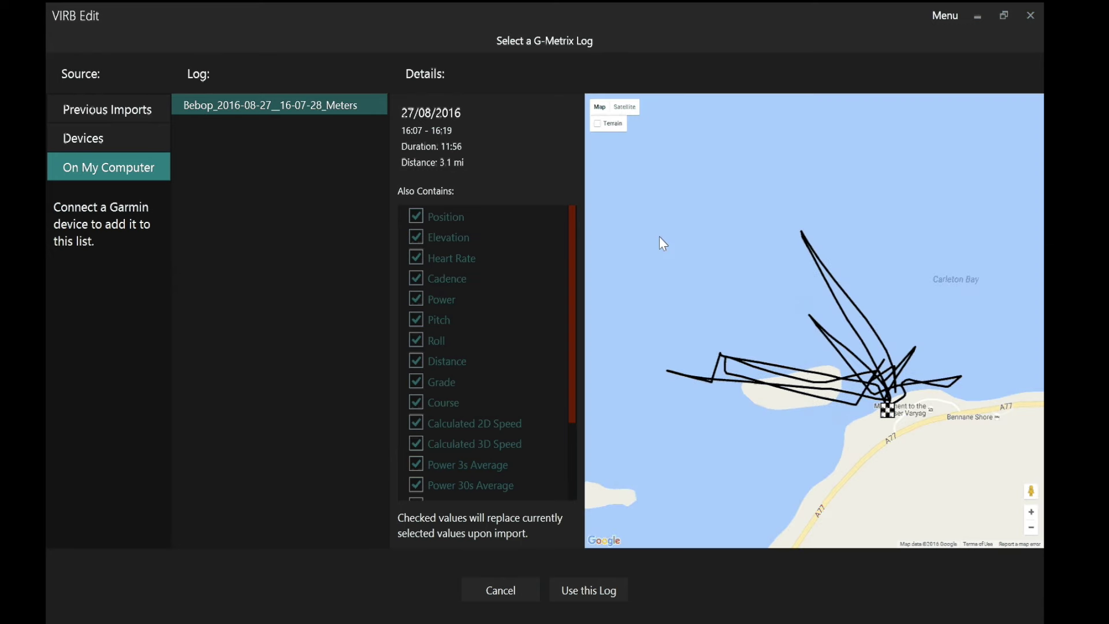
{"action": "left_click", "coordinate": [584, 596]}
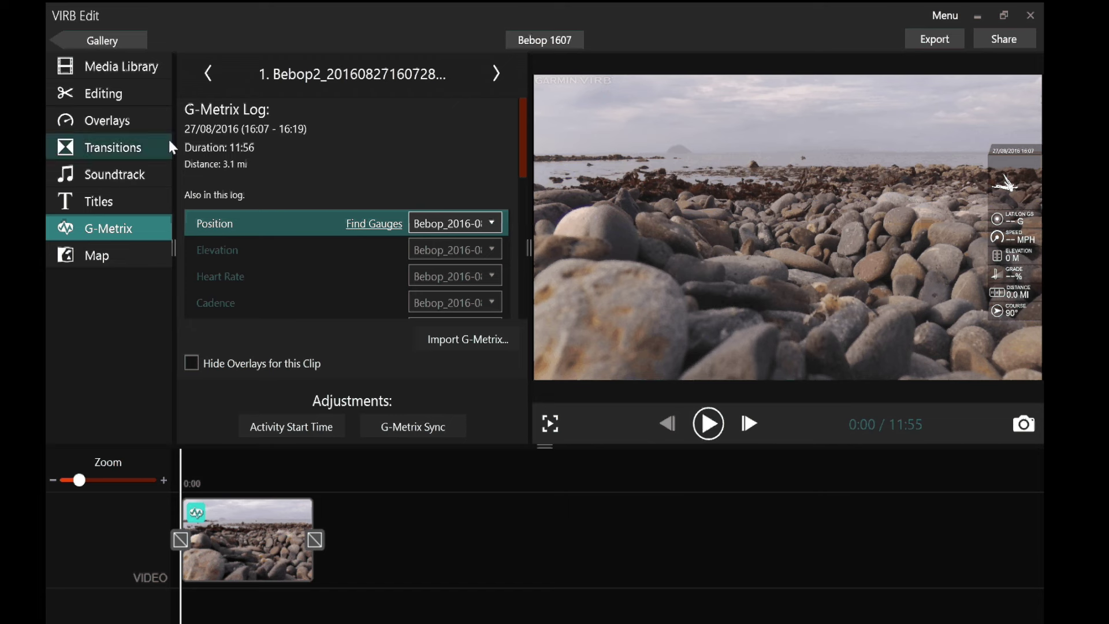
Filter the overlay templates to Custom and scroll to the Template 7 Bebop2 meter tile.
{"action": "left_click", "coordinate": [94, 122]}
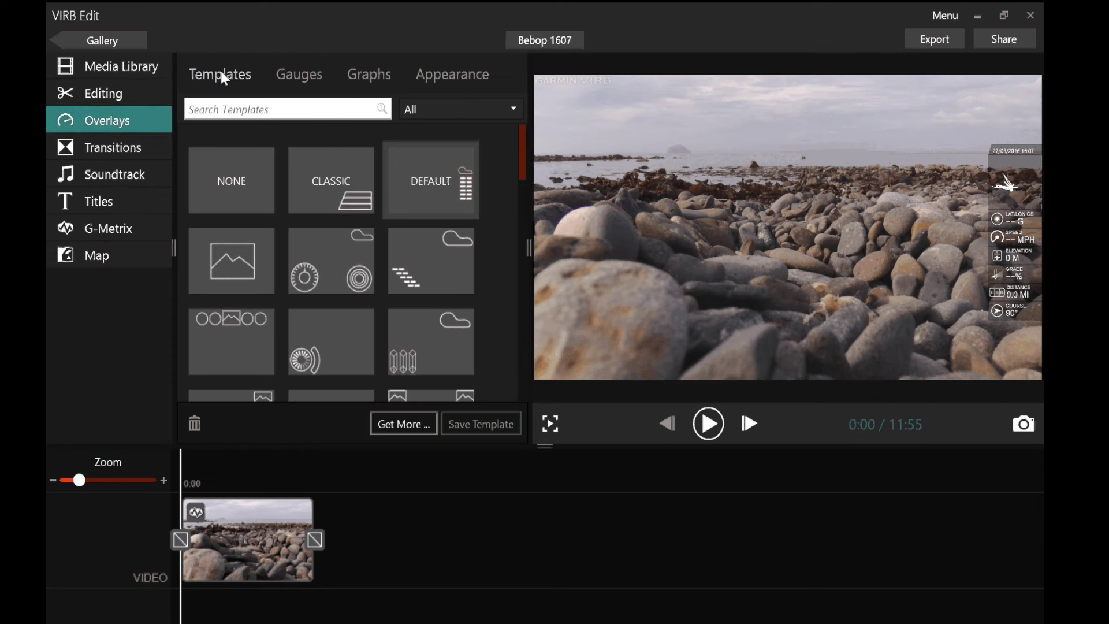
{"action": "left_click", "coordinate": [425, 111]}
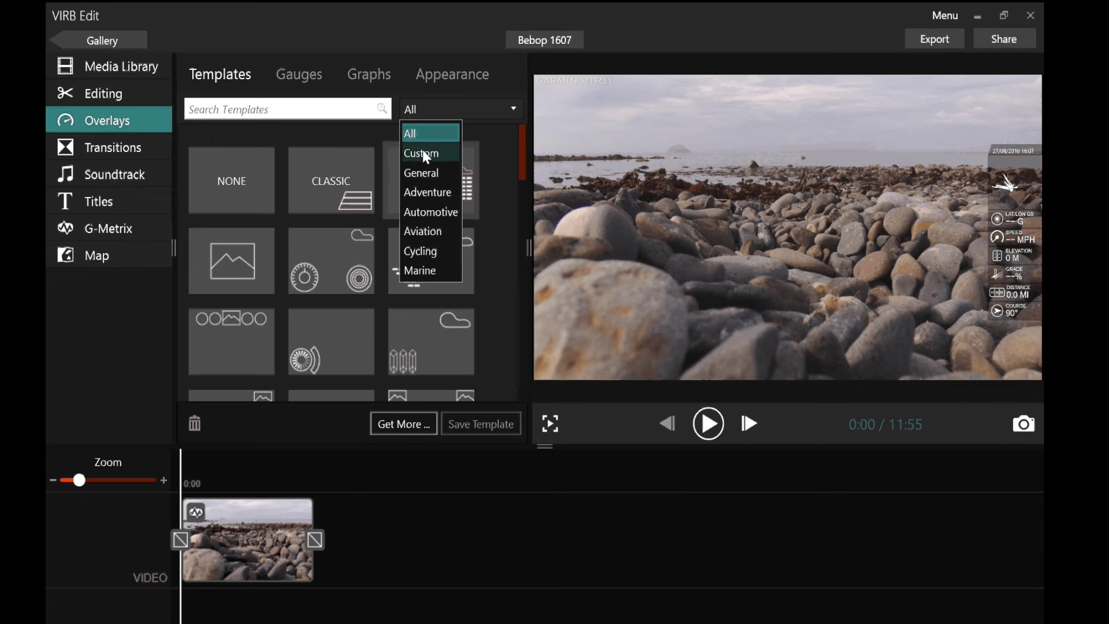
{"action": "left_click", "coordinate": [423, 155]}
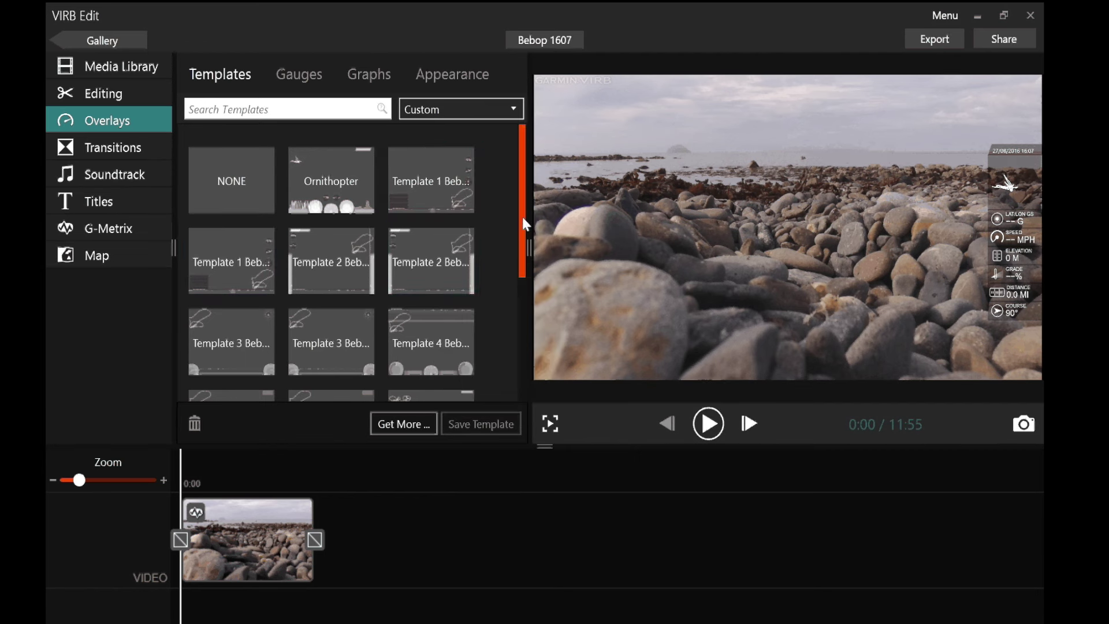
{"action": "left_click_drag", "start_coordinate": [519, 217], "coordinate": [518, 349]}
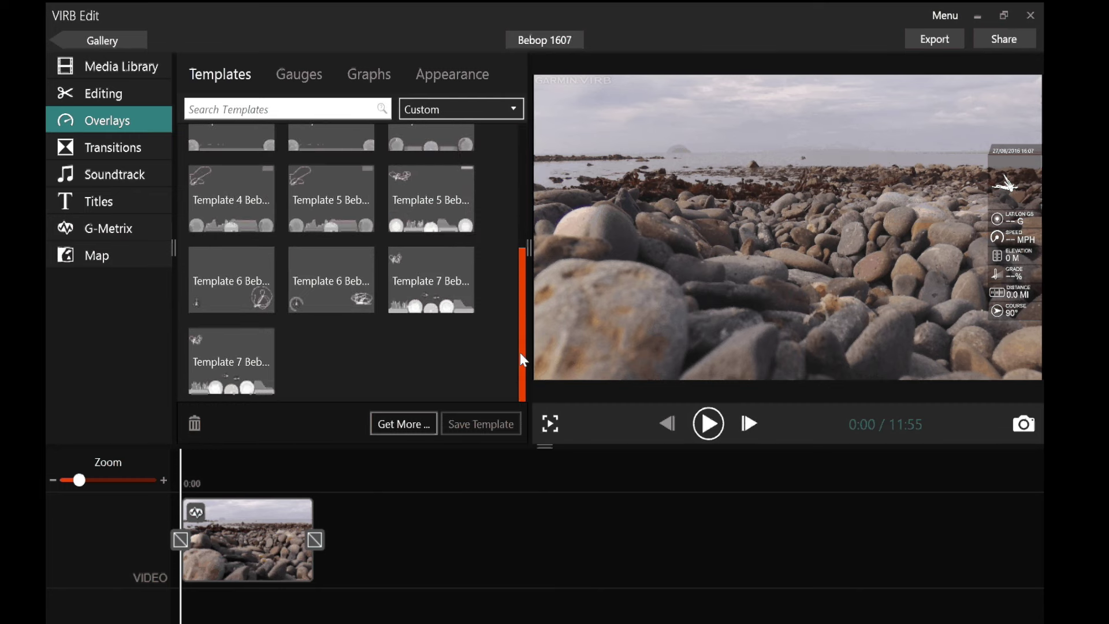
{"action": "mouse_move", "coordinate": [428, 282]}
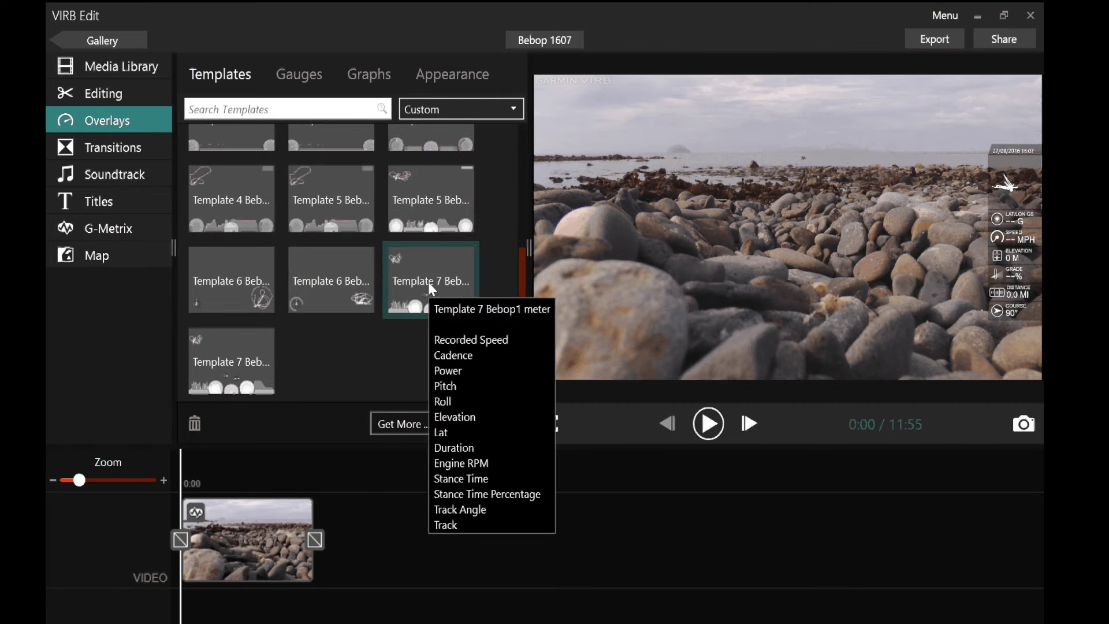
{"action": "mouse_move", "coordinate": [238, 363]}
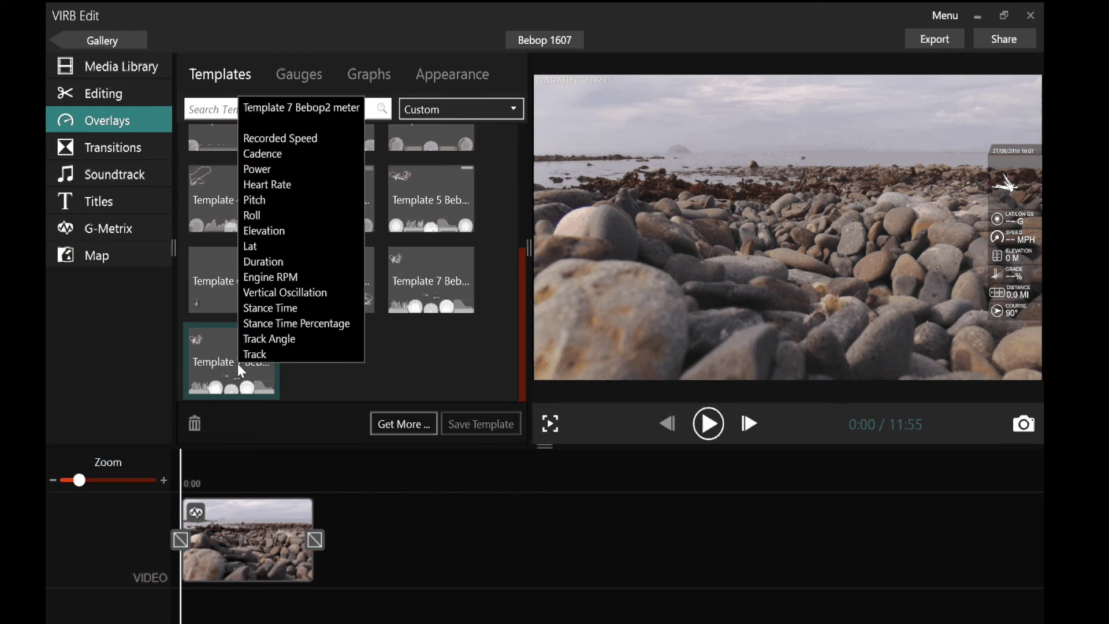
Apply the Template 7 Bebop2 overlay, preview it, and drag the drone track gauge to the top-left.
{"action": "left_click", "coordinate": [238, 364]}
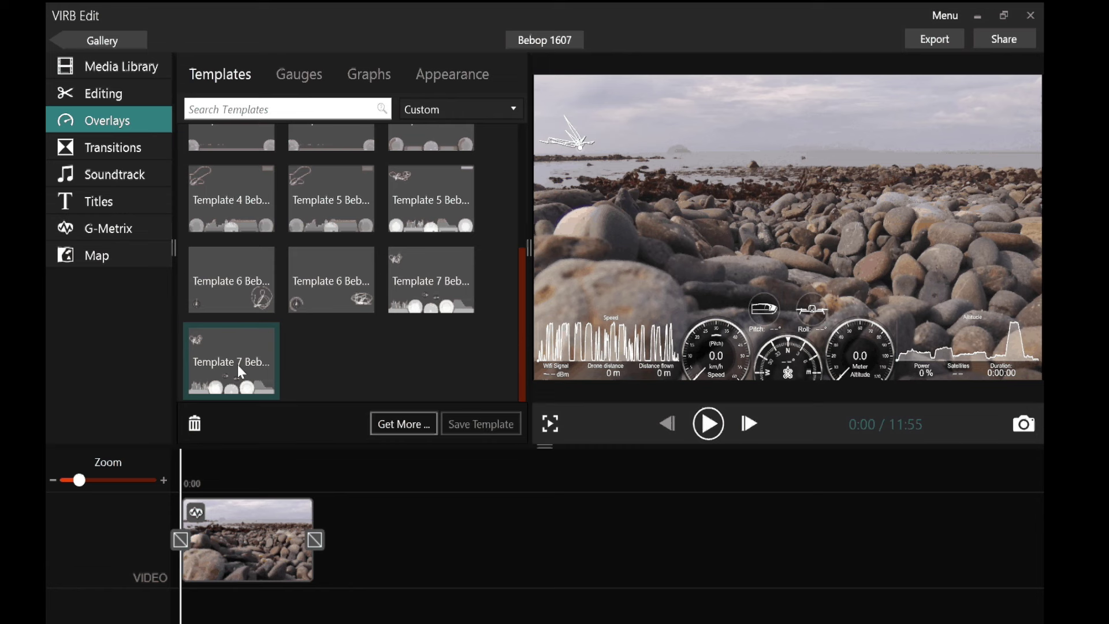
{"action": "left_click", "coordinate": [710, 426]}
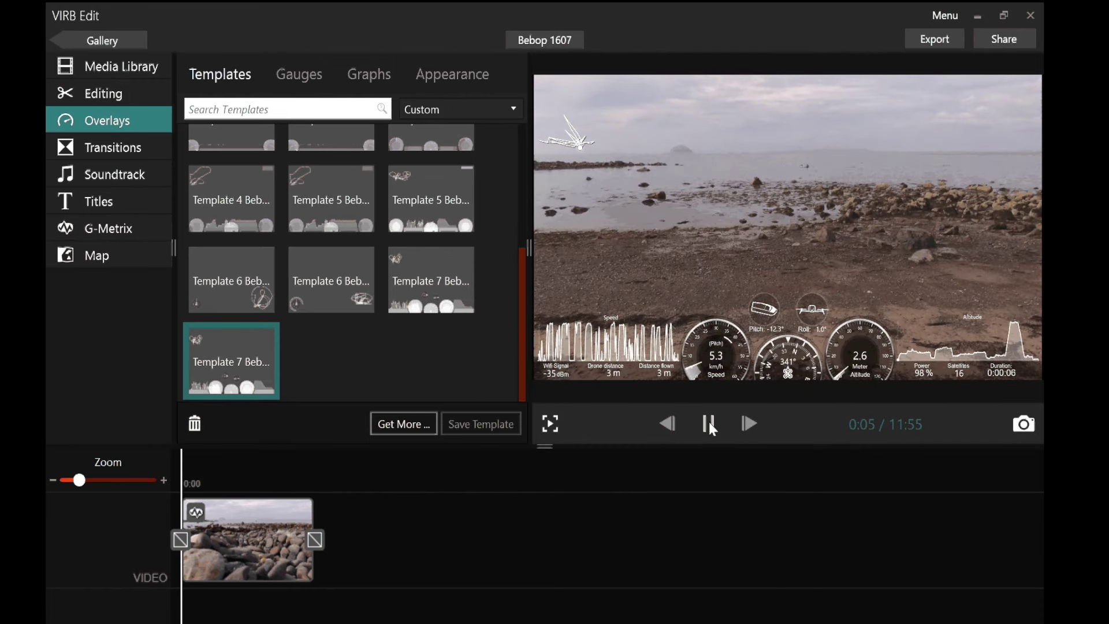
{"action": "left_click", "coordinate": [711, 425]}
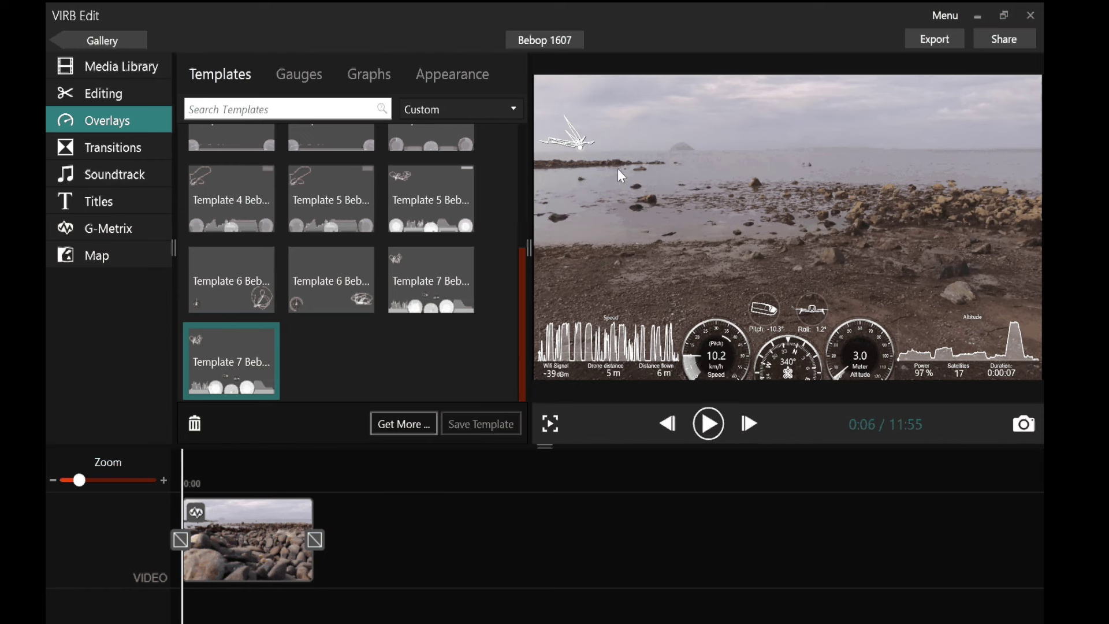
{"action": "left_click", "coordinate": [582, 144]}
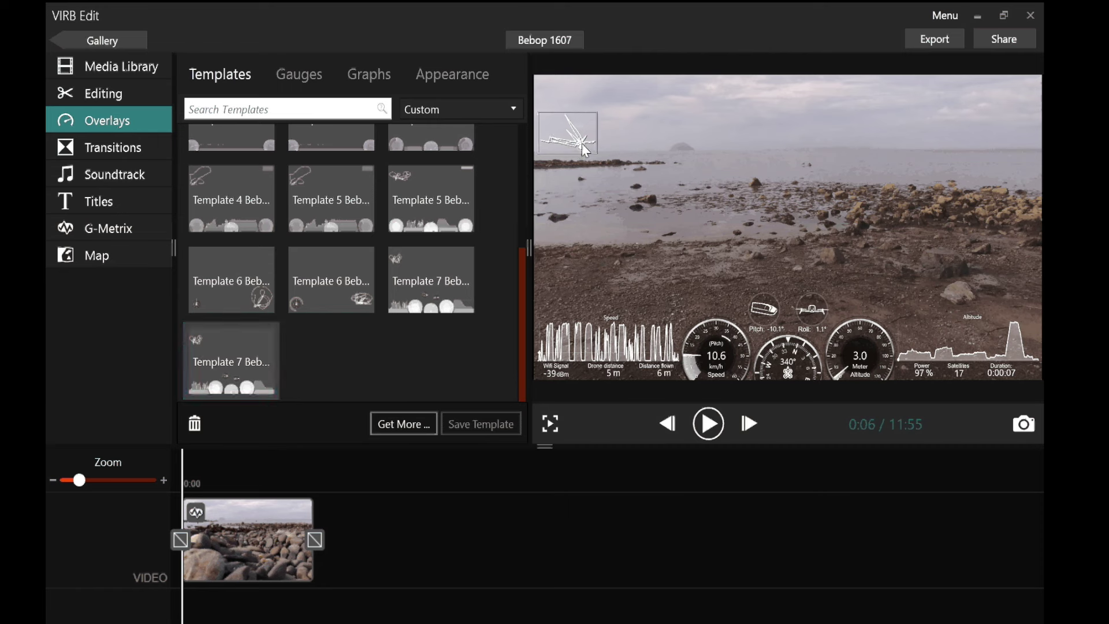
{"action": "left_click_drag", "start_coordinate": [581, 143], "coordinate": [586, 121]}
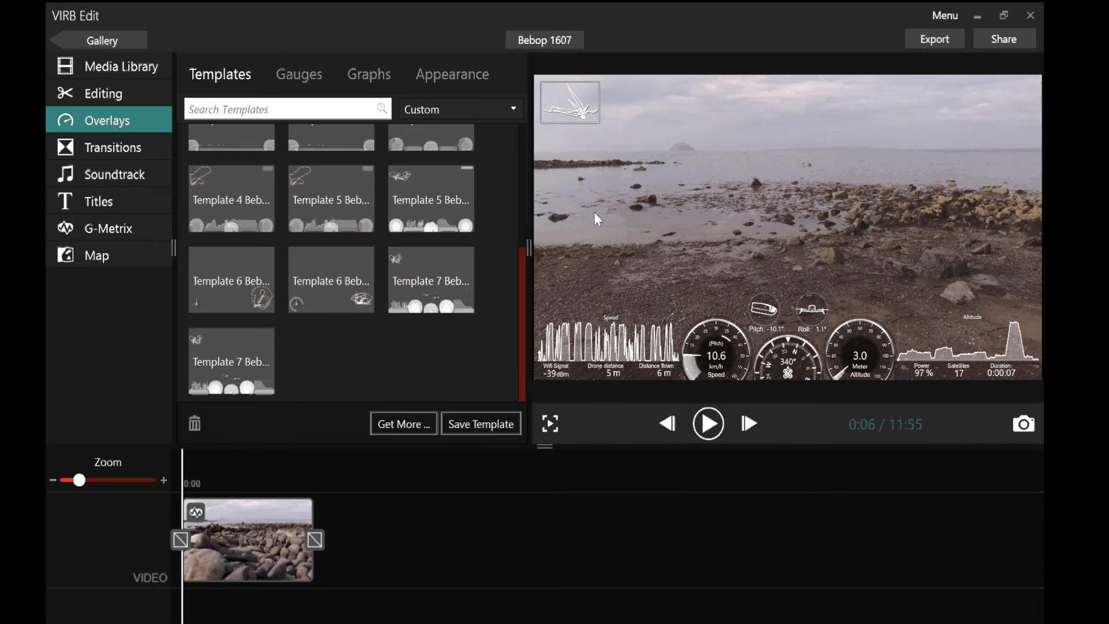
Set the overlay's Accent 1 to lime green and Accent 2 to light blue.
{"action": "left_click", "coordinate": [453, 75]}
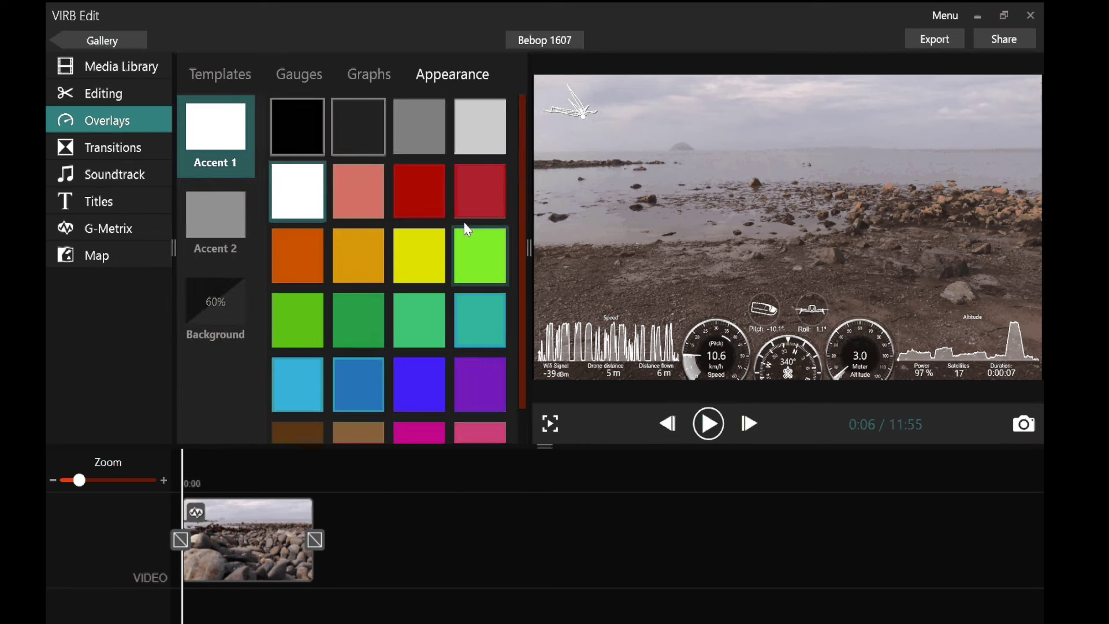
{"action": "left_click", "coordinate": [475, 249]}
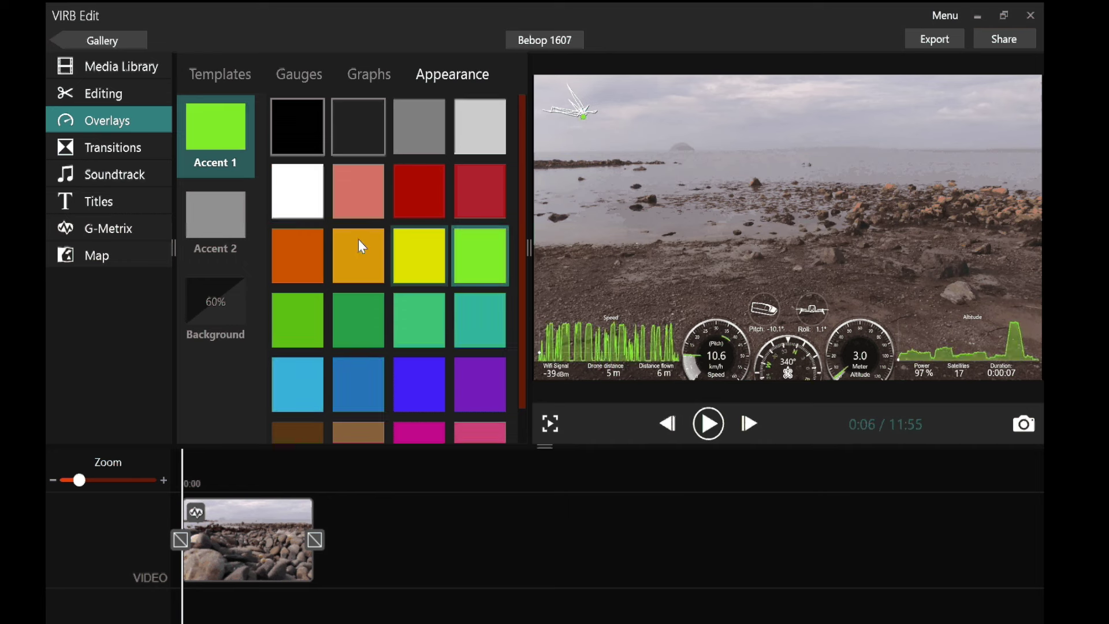
{"action": "left_click", "coordinate": [225, 221]}
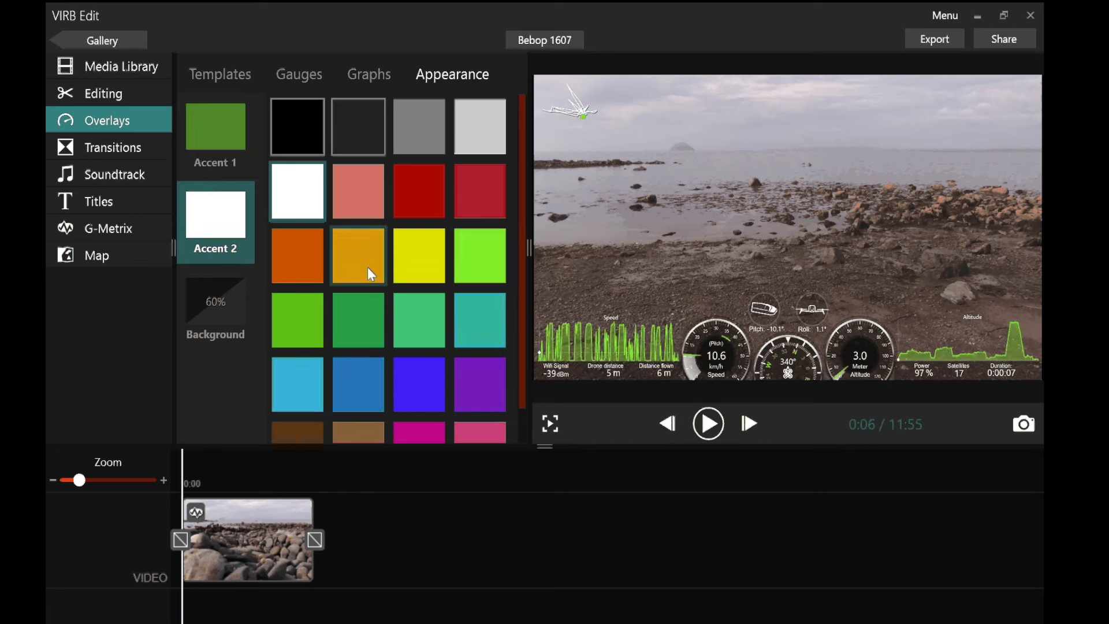
{"action": "left_click", "coordinate": [412, 323]}
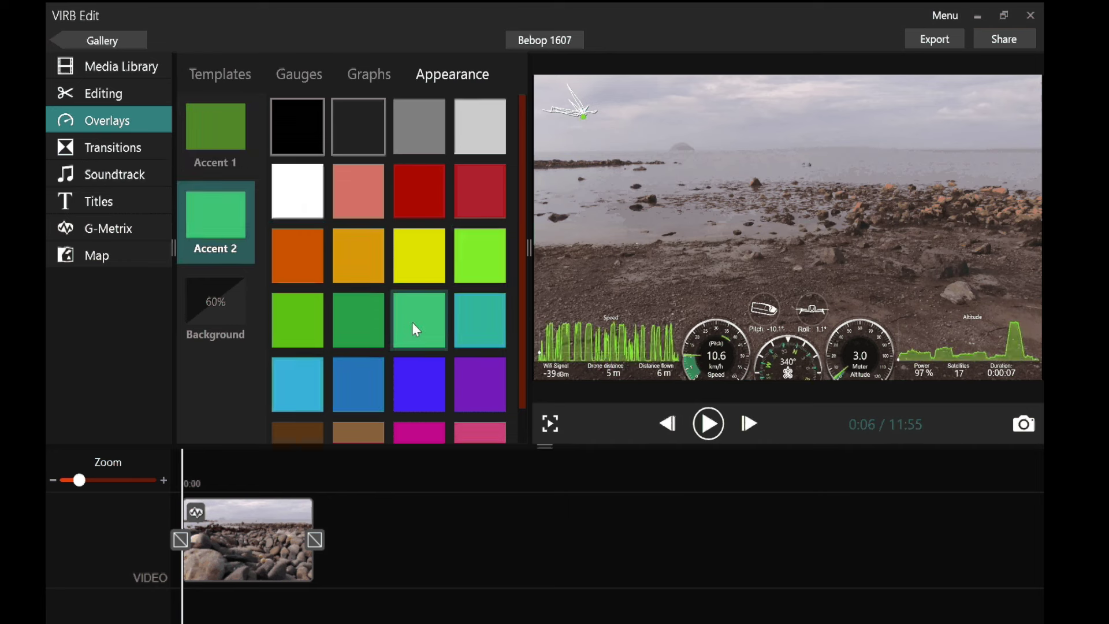
{"action": "left_click", "coordinate": [415, 387]}
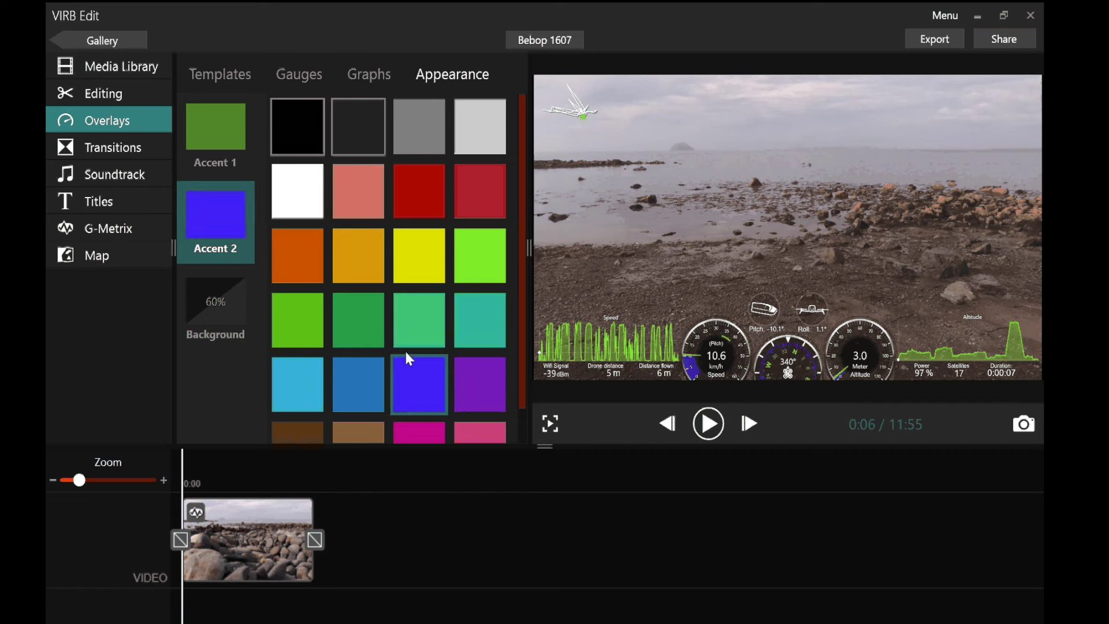
{"action": "left_click", "coordinate": [306, 386]}
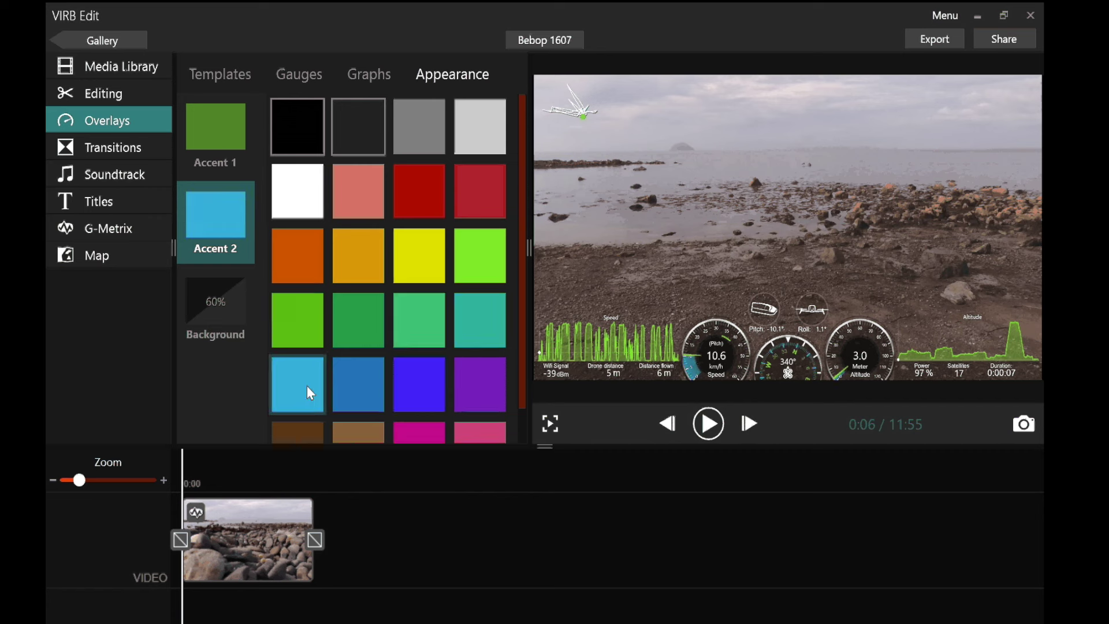
Keep the overlay background at 60% opacity and bring up the Gauges list.
{"action": "left_click", "coordinate": [219, 324]}
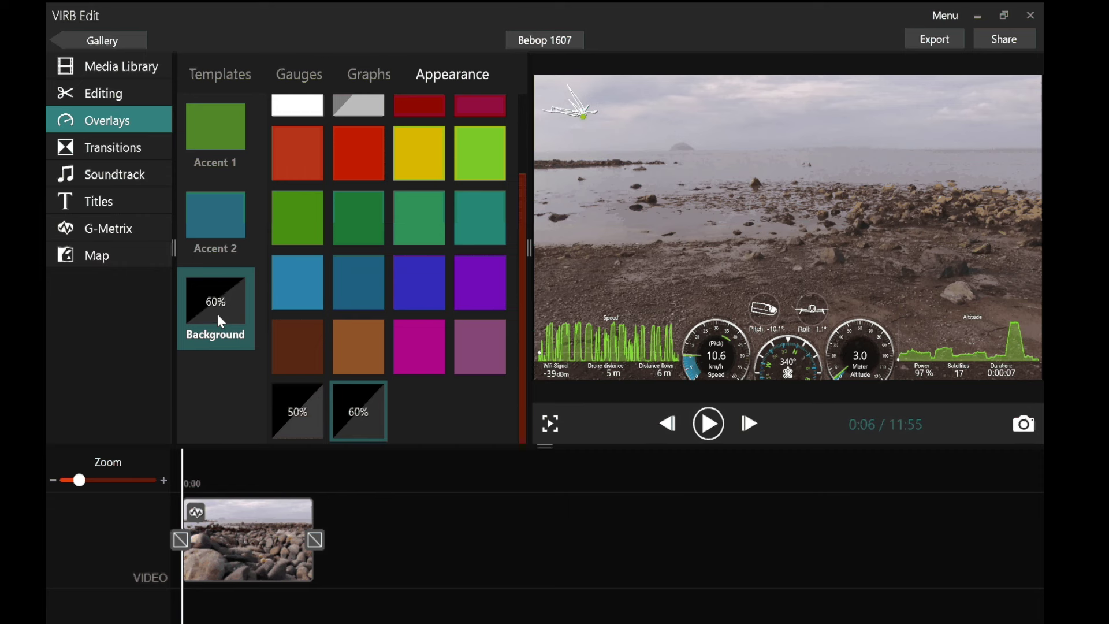
{"action": "left_click", "coordinate": [307, 417]}
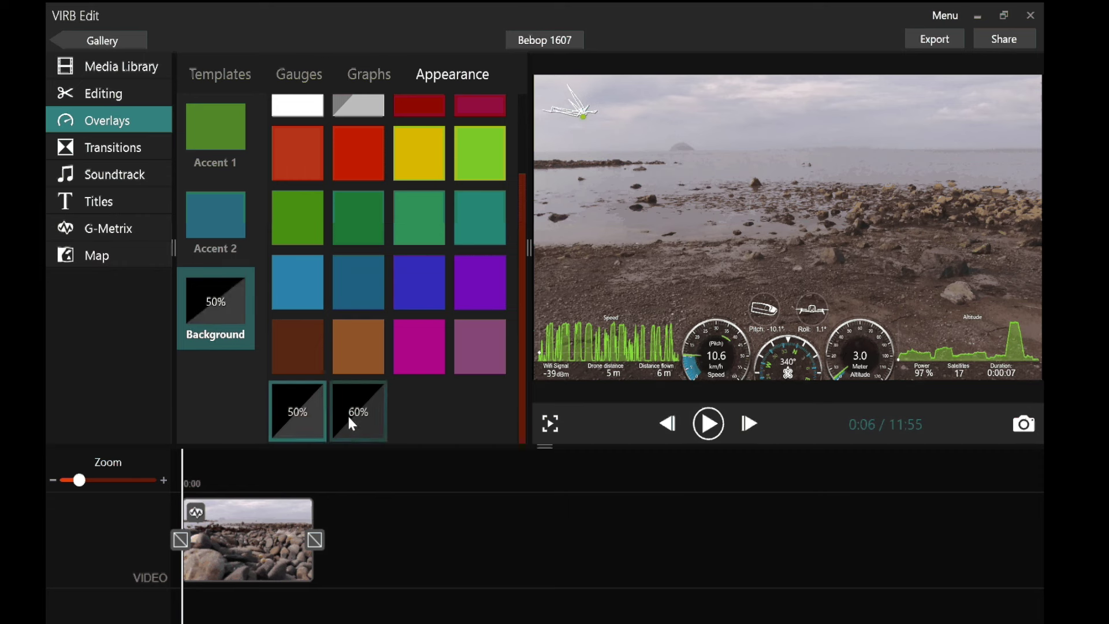
{"action": "left_click", "coordinate": [347, 414]}
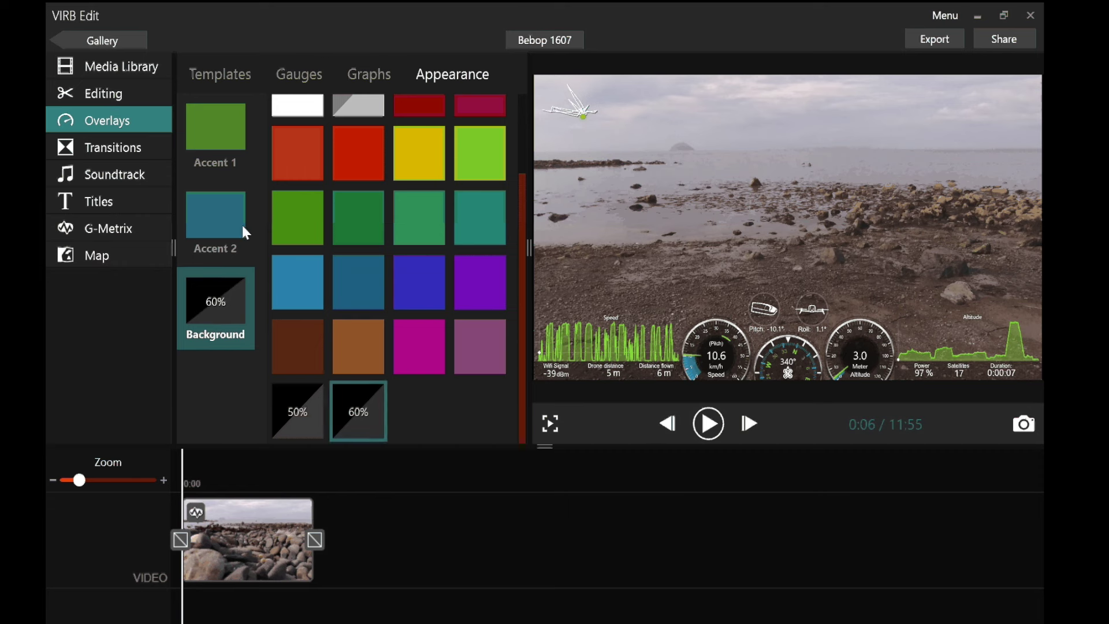
{"action": "left_click", "coordinate": [226, 136]}
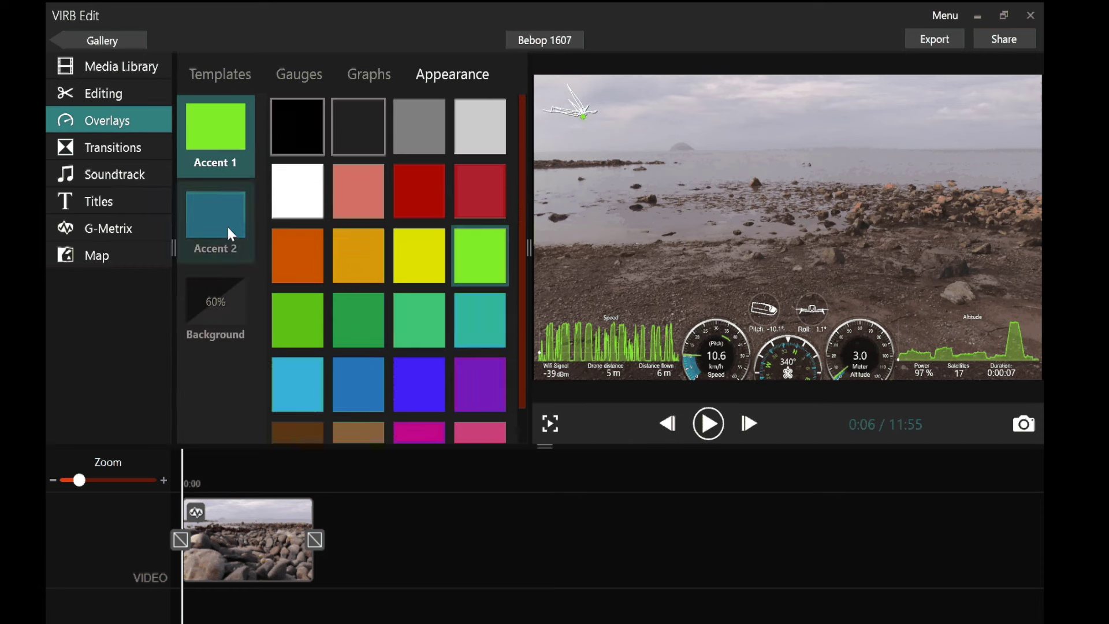
{"action": "left_click", "coordinate": [312, 75]}
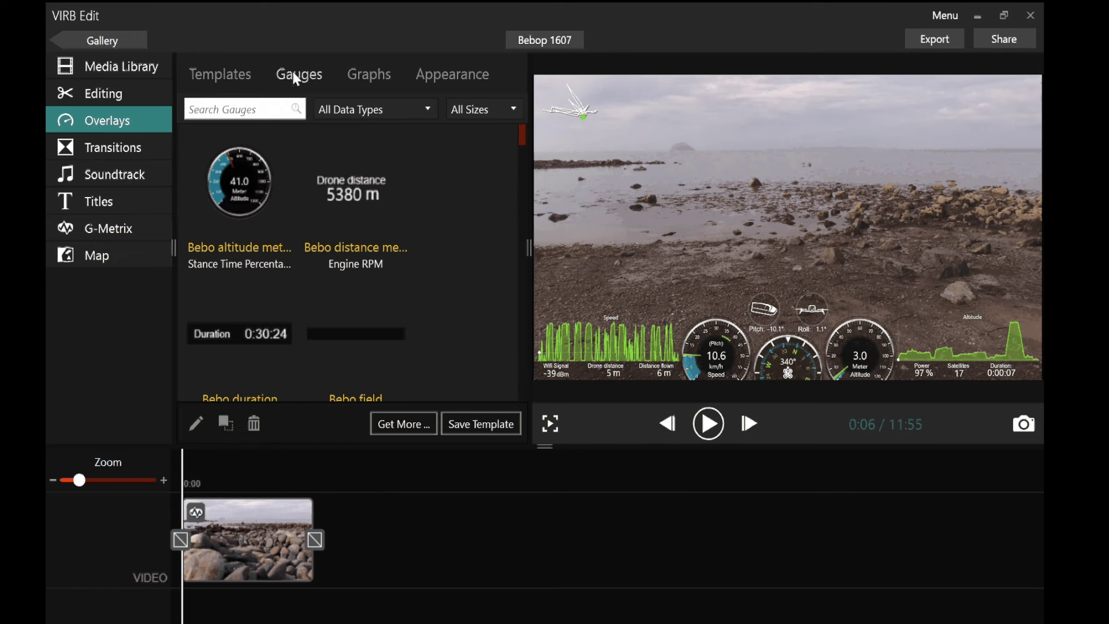
Filter the gauges to the Date and Time data type and scroll to the Date and Time tile.
{"action": "left_click", "coordinate": [429, 111]}
{"action": "scroll", "coordinate": [437, 182], "scroll_direction": "down", "scroll_amount": 1}
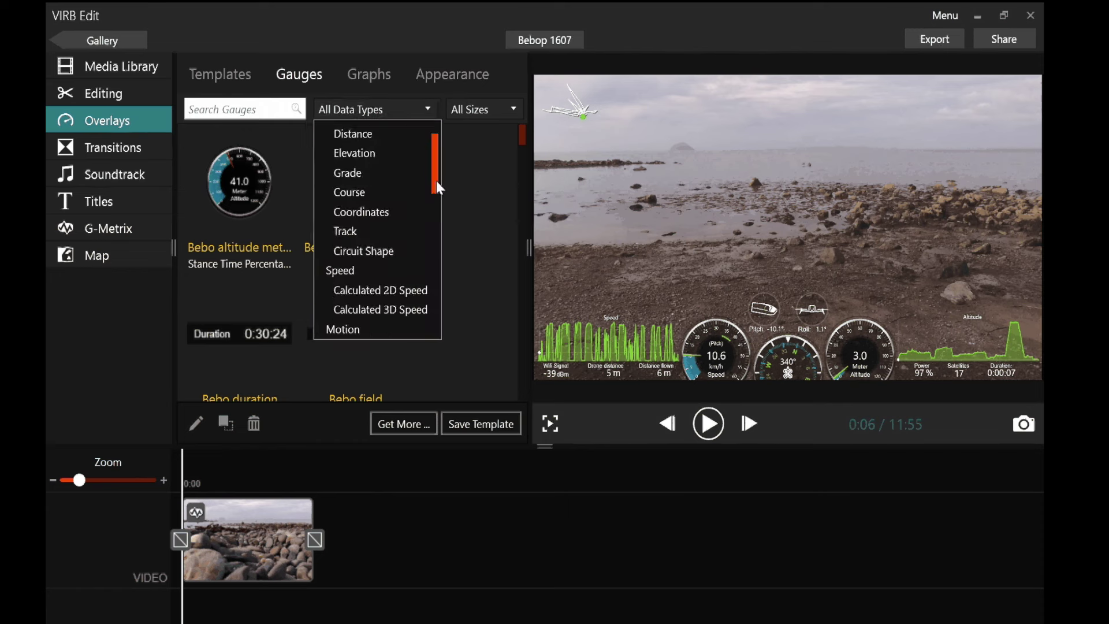
{"action": "left_click_drag", "start_coordinate": [435, 180], "coordinate": [435, 219]}
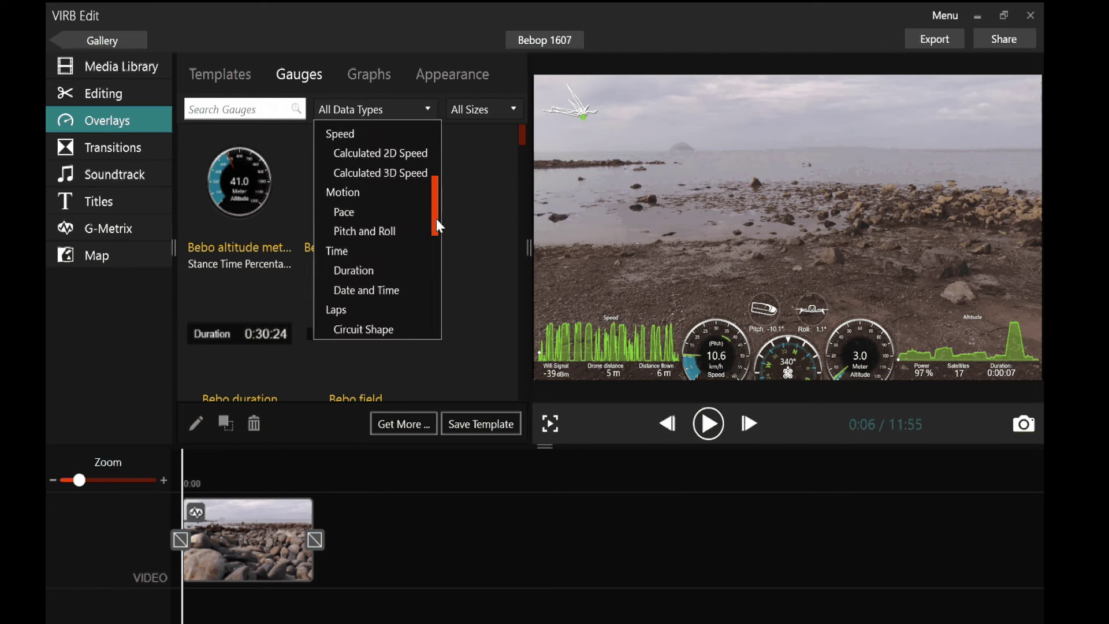
{"action": "left_click", "coordinate": [376, 293]}
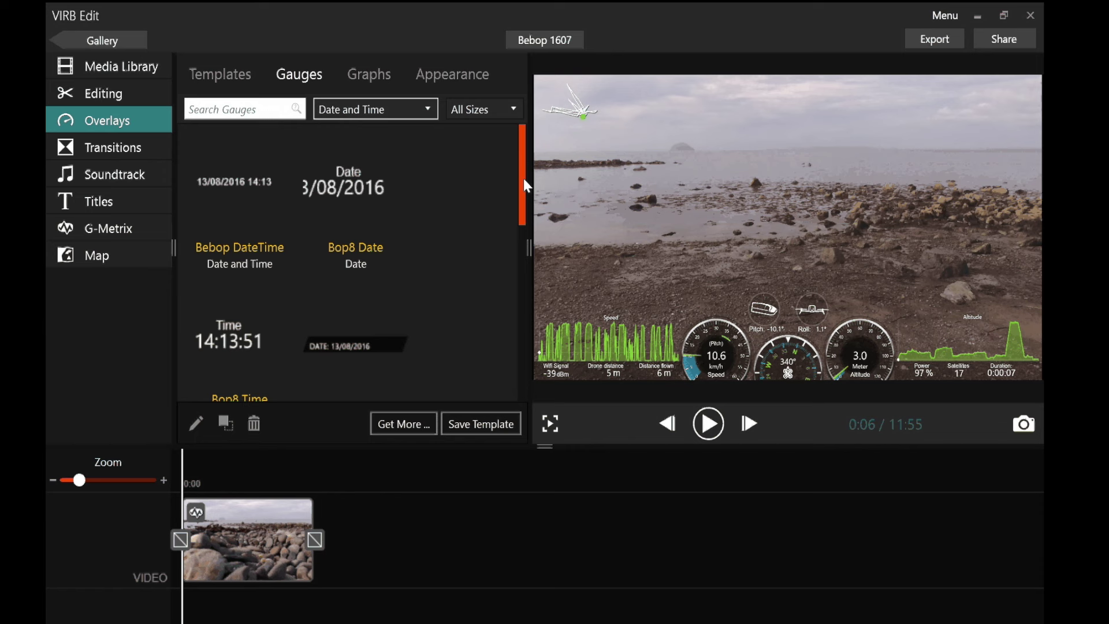
{"action": "left_click_drag", "start_coordinate": [523, 178], "coordinate": [535, 352]}
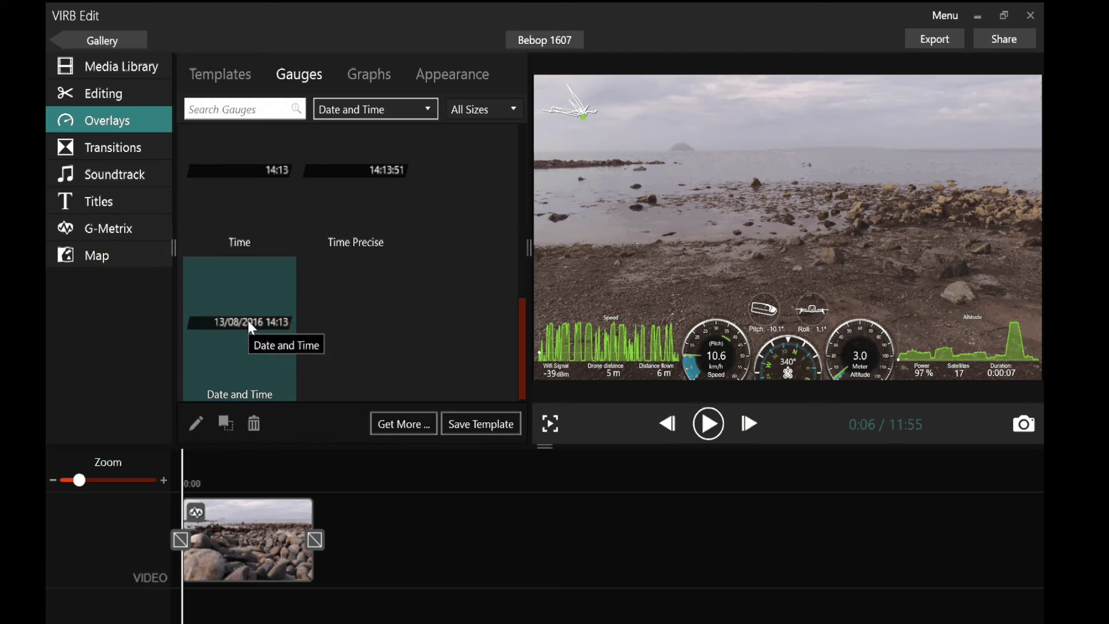
Place the Date and Time gauge at the video's top right, preview playback, then go to Export.
{"action": "left_click_drag", "start_coordinate": [250, 324], "coordinate": [918, 157]}
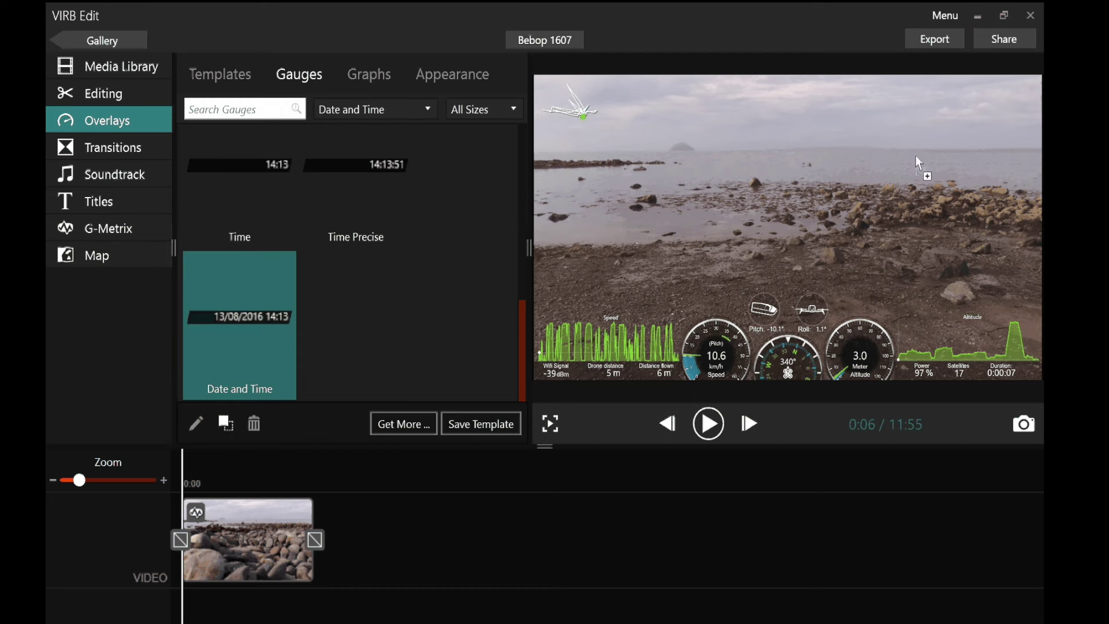
{"action": "left_click_drag", "start_coordinate": [994, 101], "coordinate": [994, 96]}
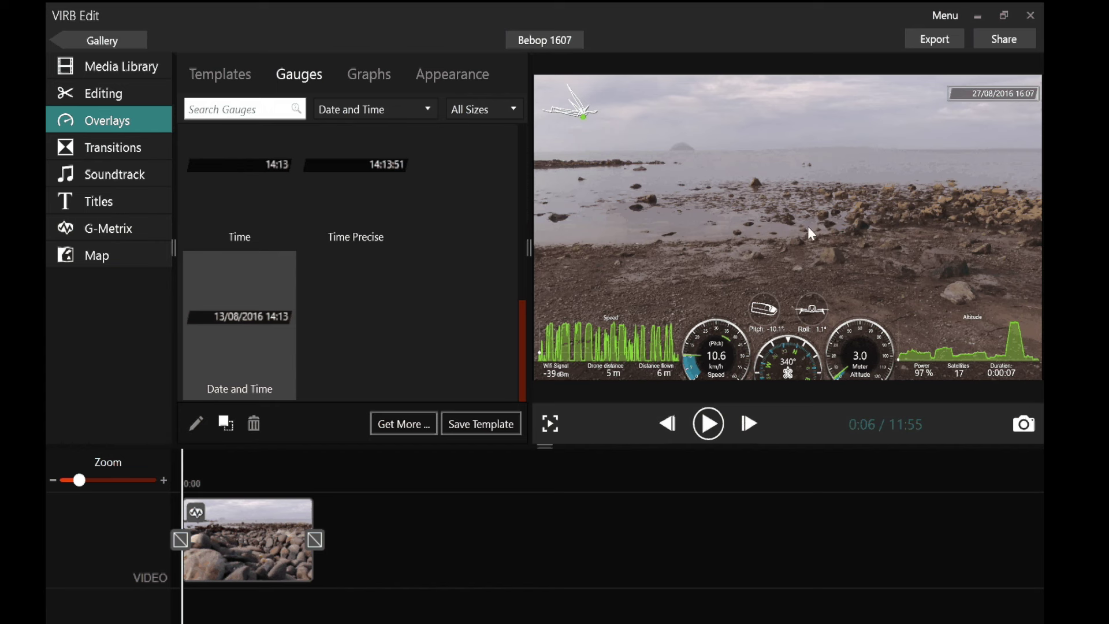
{"action": "left_click", "coordinate": [711, 425]}
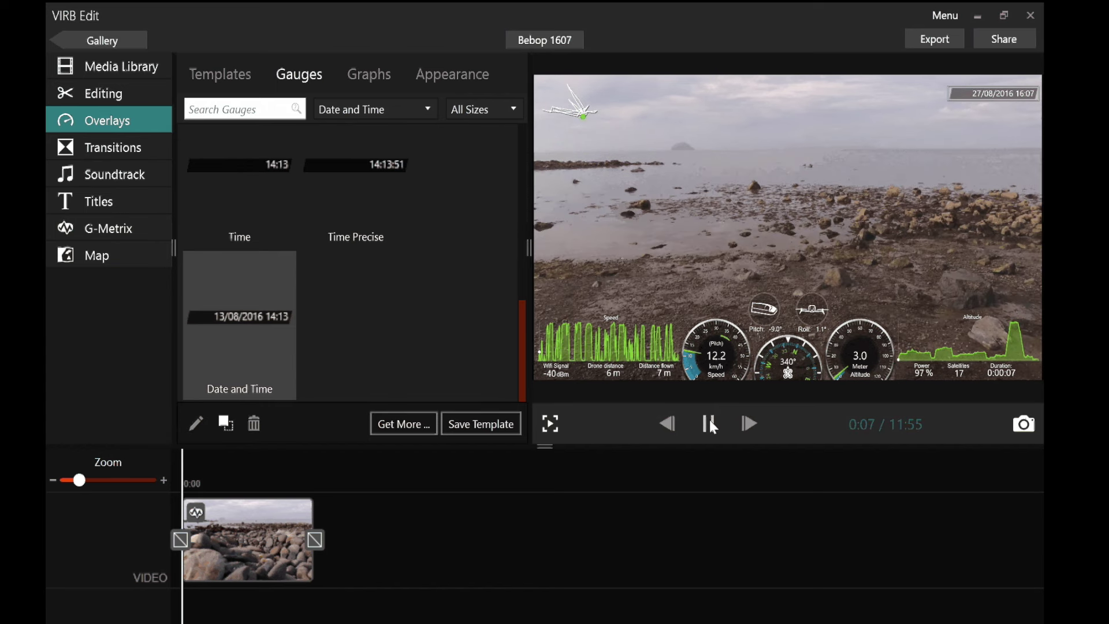
{"action": "left_click", "coordinate": [712, 426]}
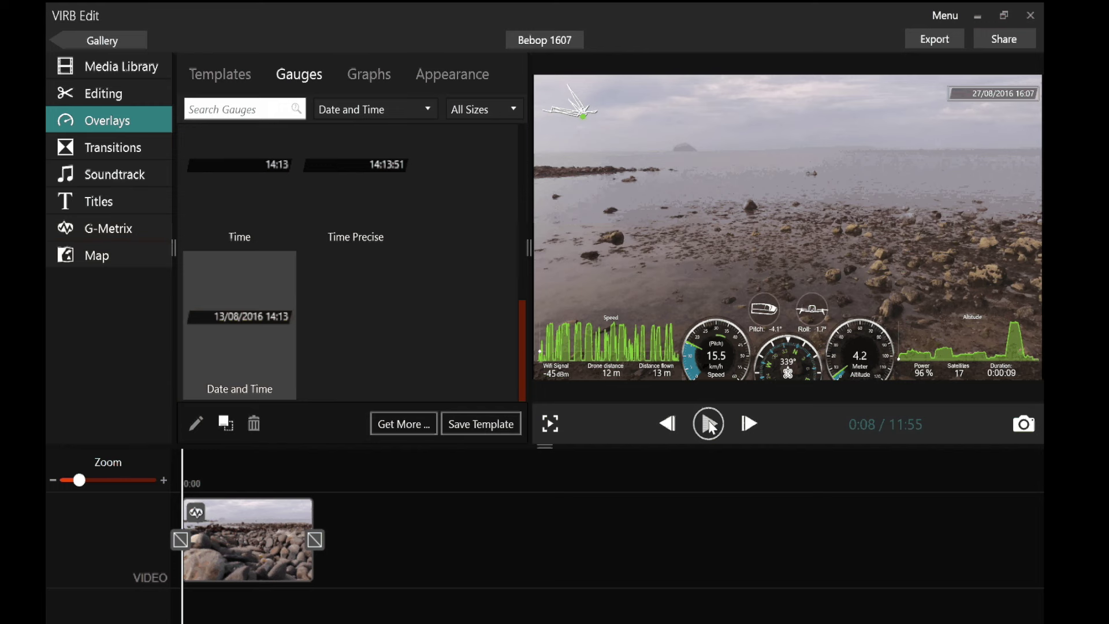
{"action": "left_click", "coordinate": [931, 44]}
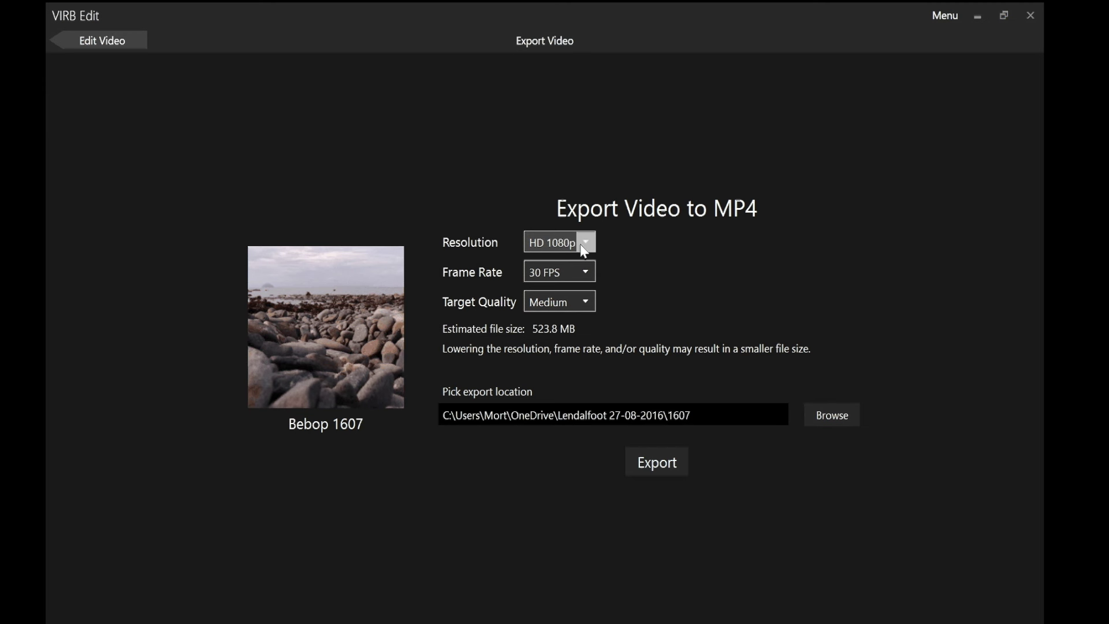
Try HD 960p and 720p export resolutions, then settle back on HD 1080p.
{"action": "left_click", "coordinate": [584, 243]}
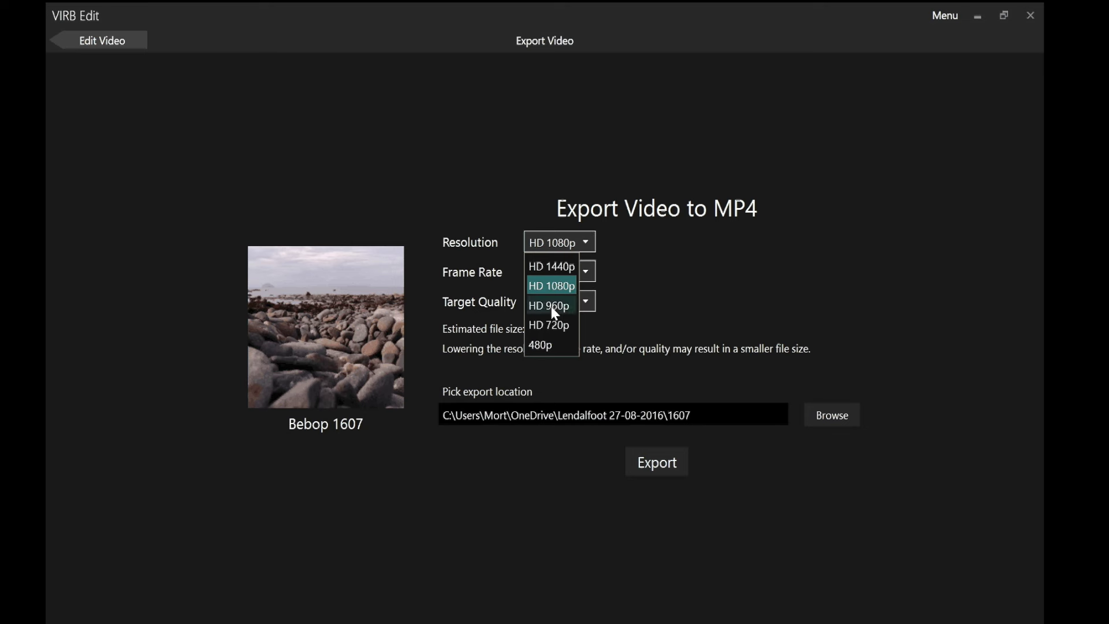
{"action": "left_click", "coordinate": [553, 308]}
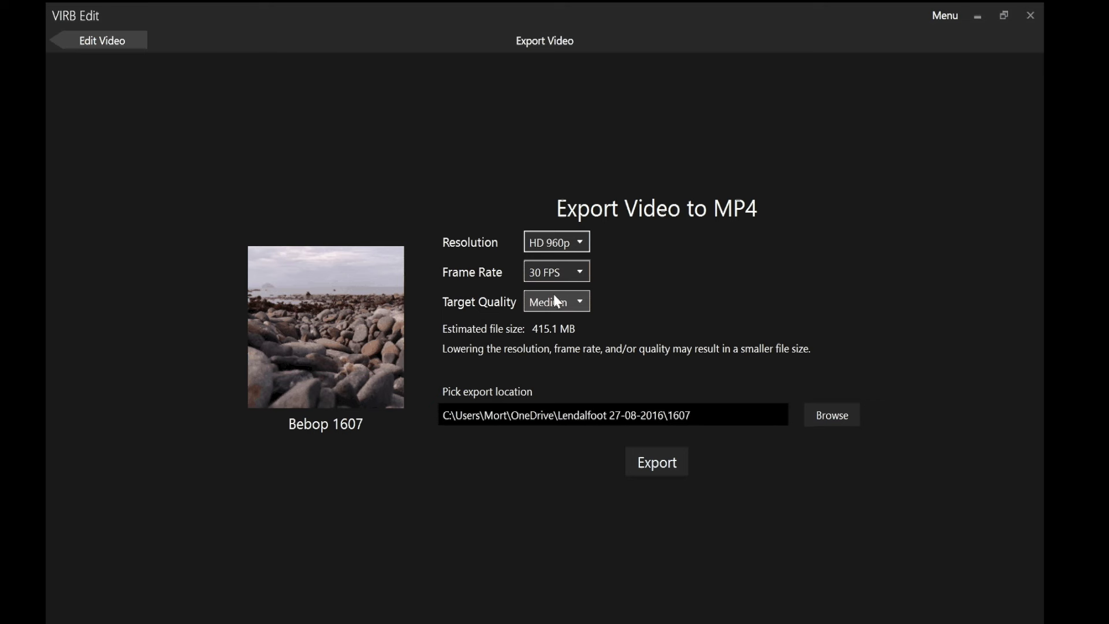
{"action": "left_click", "coordinate": [578, 246]}
{"action": "left_click", "coordinate": [553, 324]}
{"action": "left_click", "coordinate": [578, 248]}
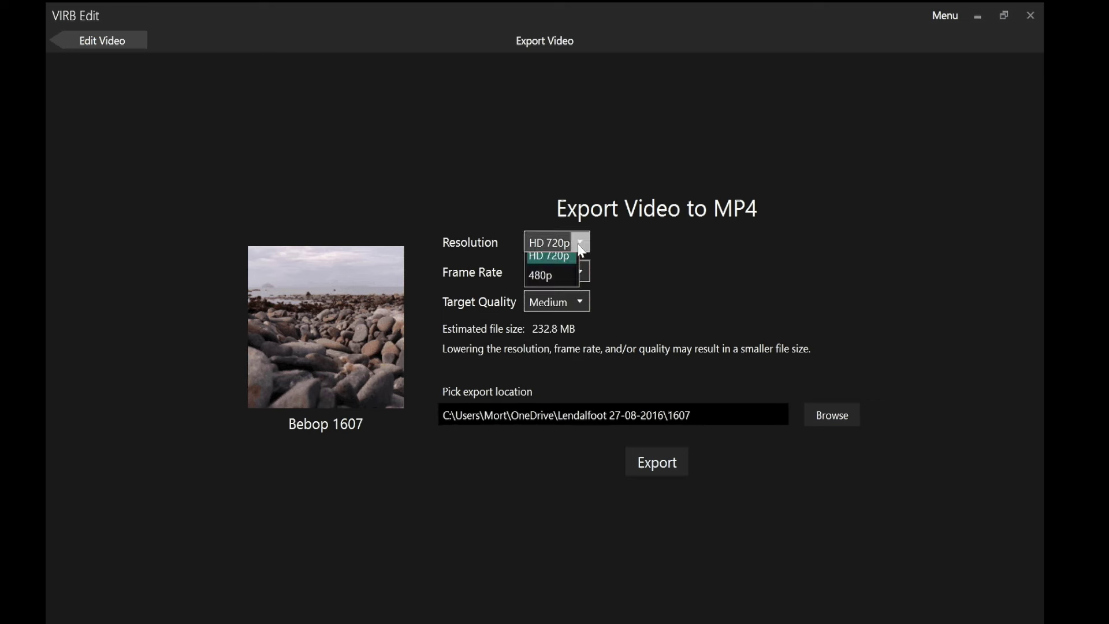
{"action": "left_click", "coordinate": [563, 286]}
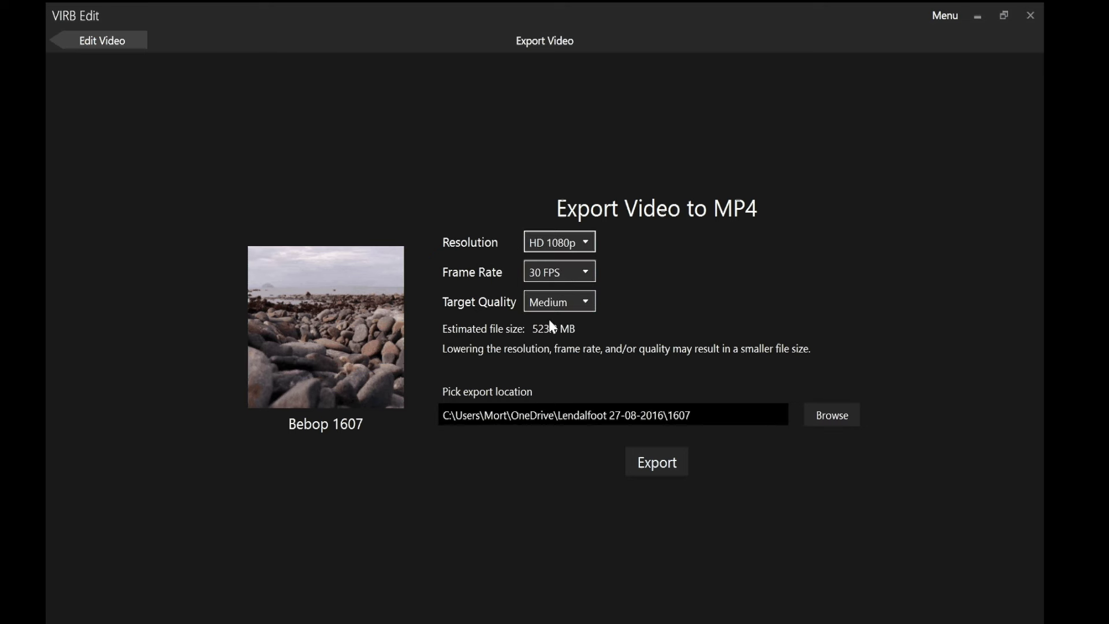
Keep 30 FPS and, after trying Medium, High and Max, set target quality to Low.
{"action": "left_click", "coordinate": [584, 273]}
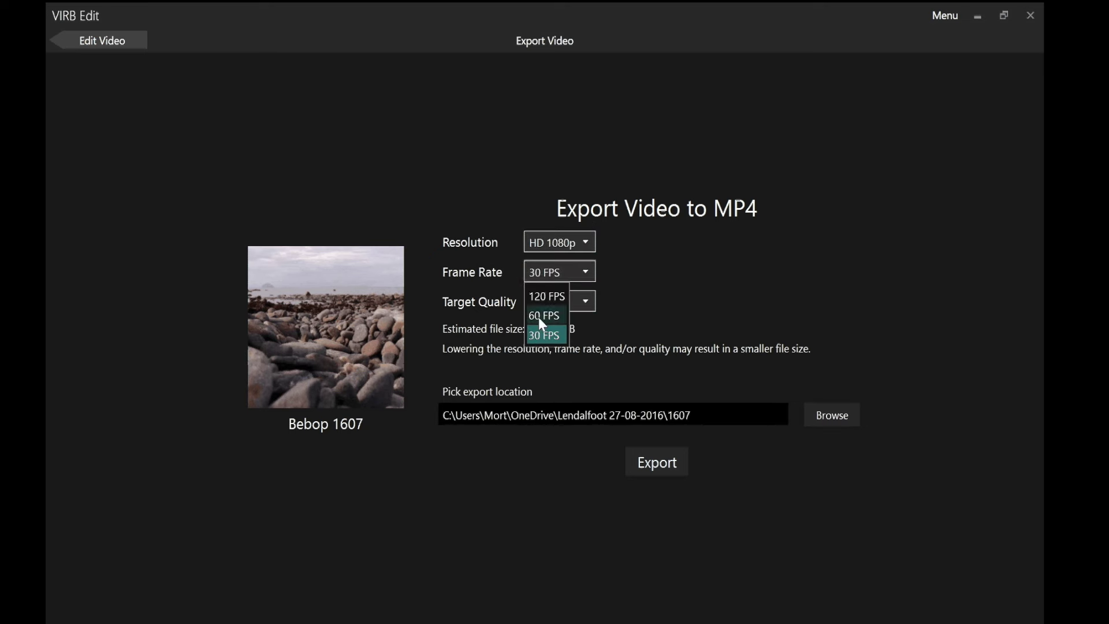
{"action": "left_click", "coordinate": [587, 279]}
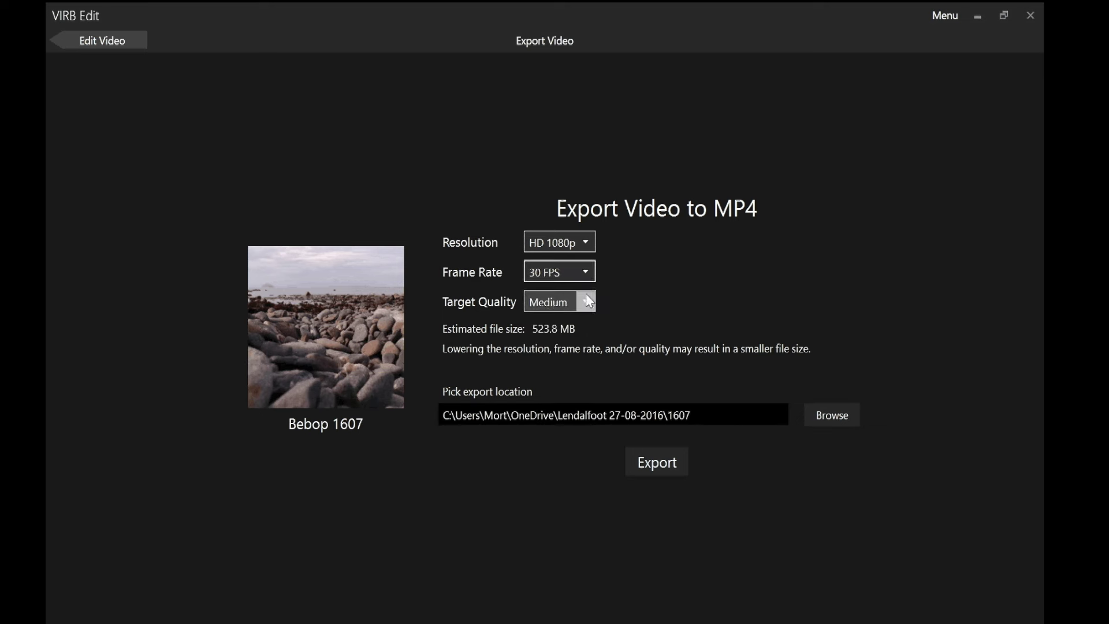
{"action": "left_click", "coordinate": [589, 306]}
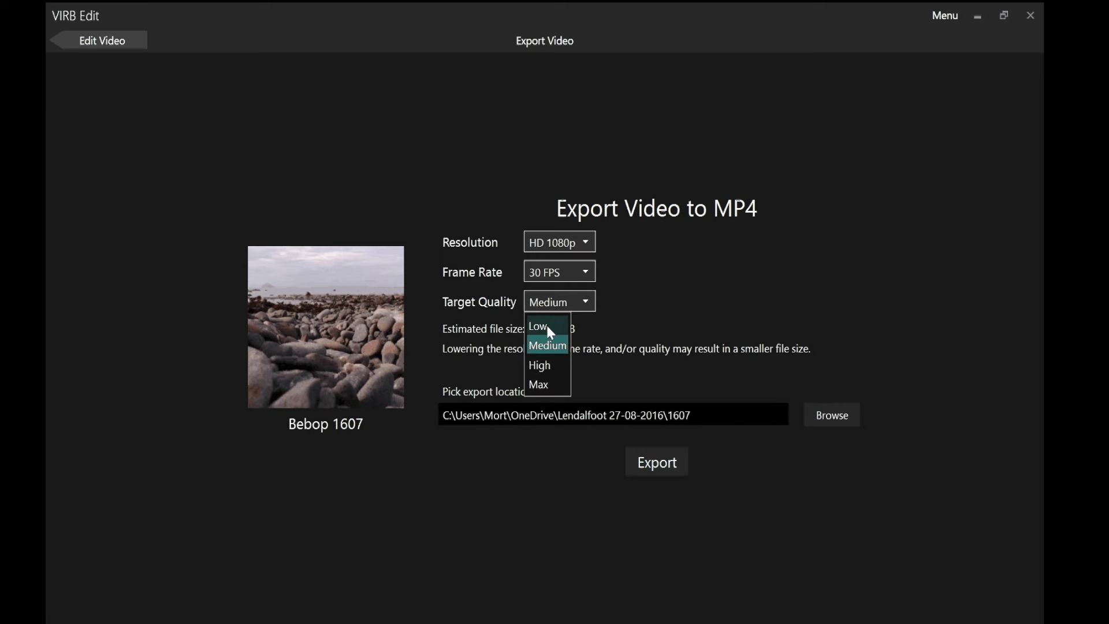
{"action": "left_click", "coordinate": [547, 325]}
{"action": "left_click", "coordinate": [589, 300]}
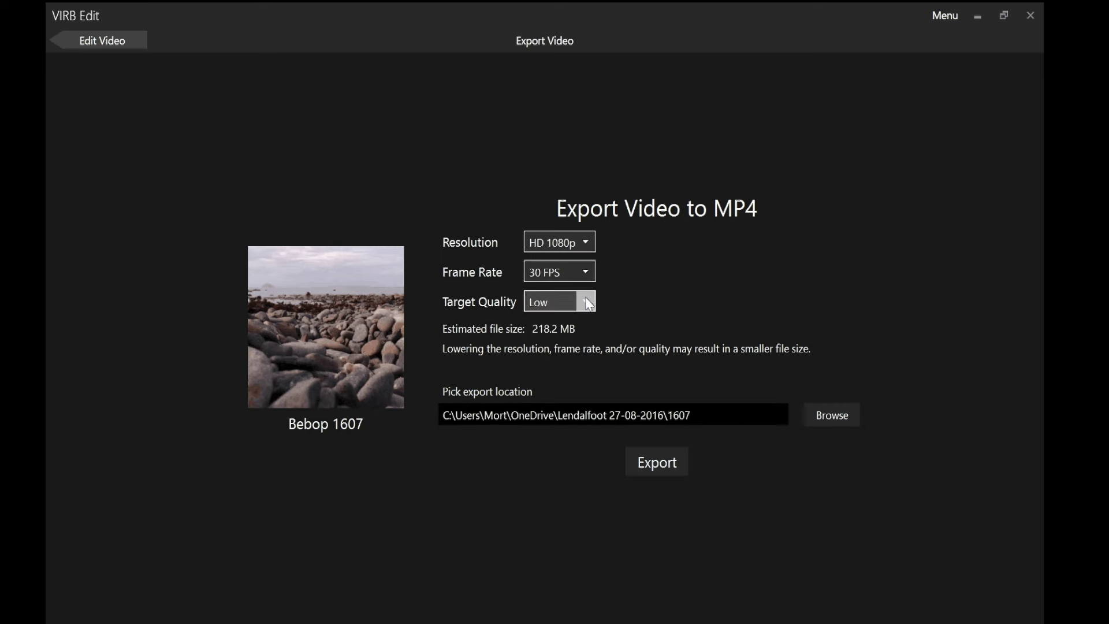
{"action": "left_click", "coordinate": [550, 343]}
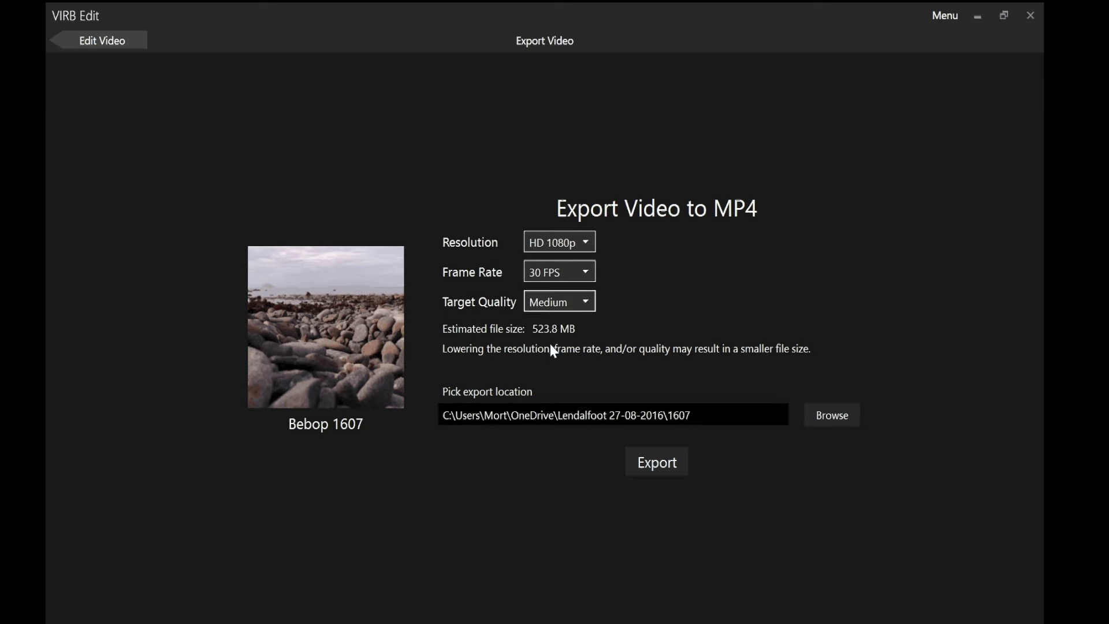
{"action": "left_click", "coordinate": [590, 301]}
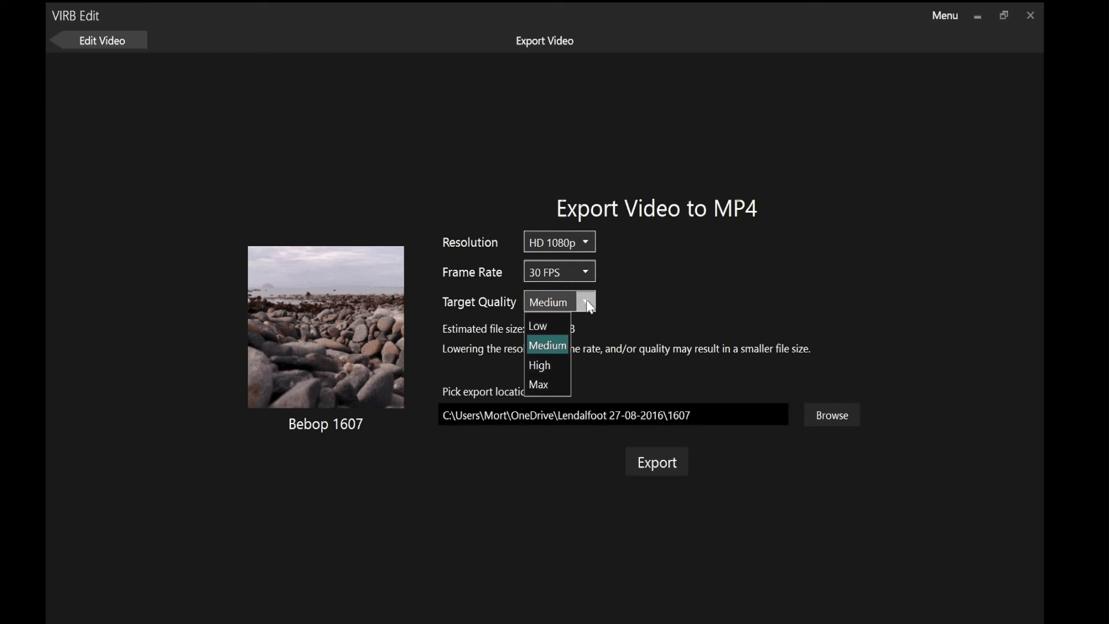
{"action": "left_click", "coordinate": [542, 365]}
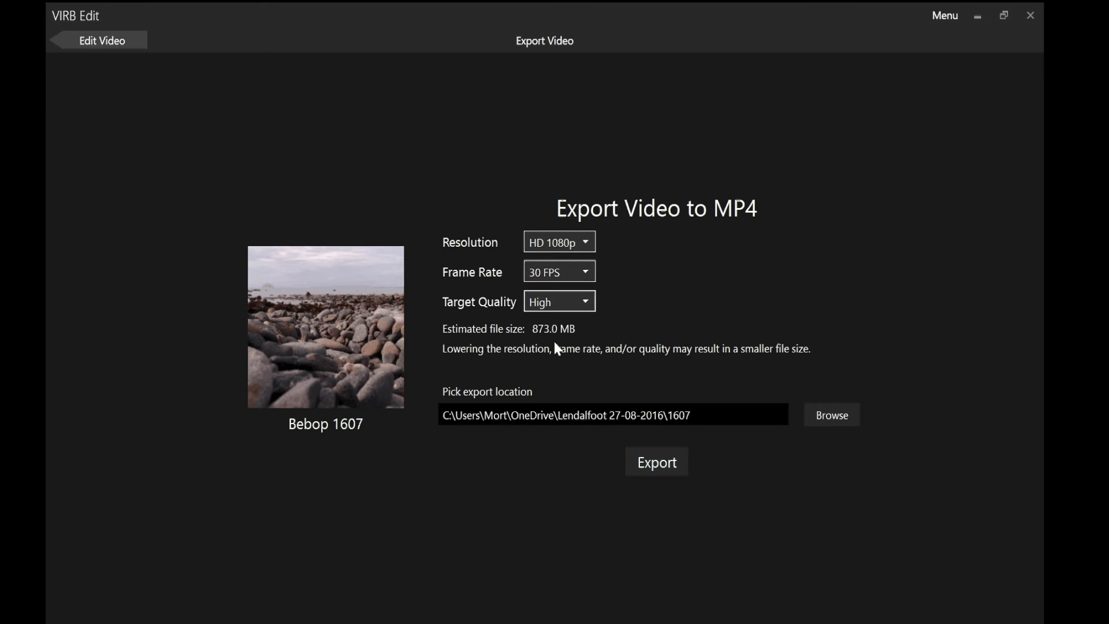
{"action": "left_click", "coordinate": [588, 306]}
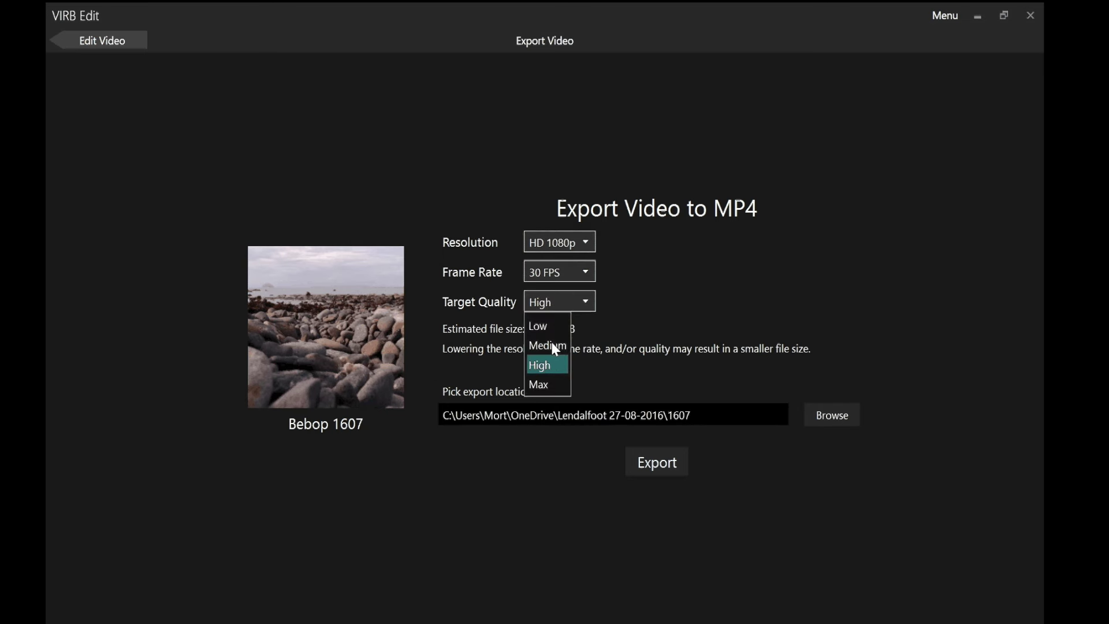
{"action": "left_click", "coordinate": [534, 384]}
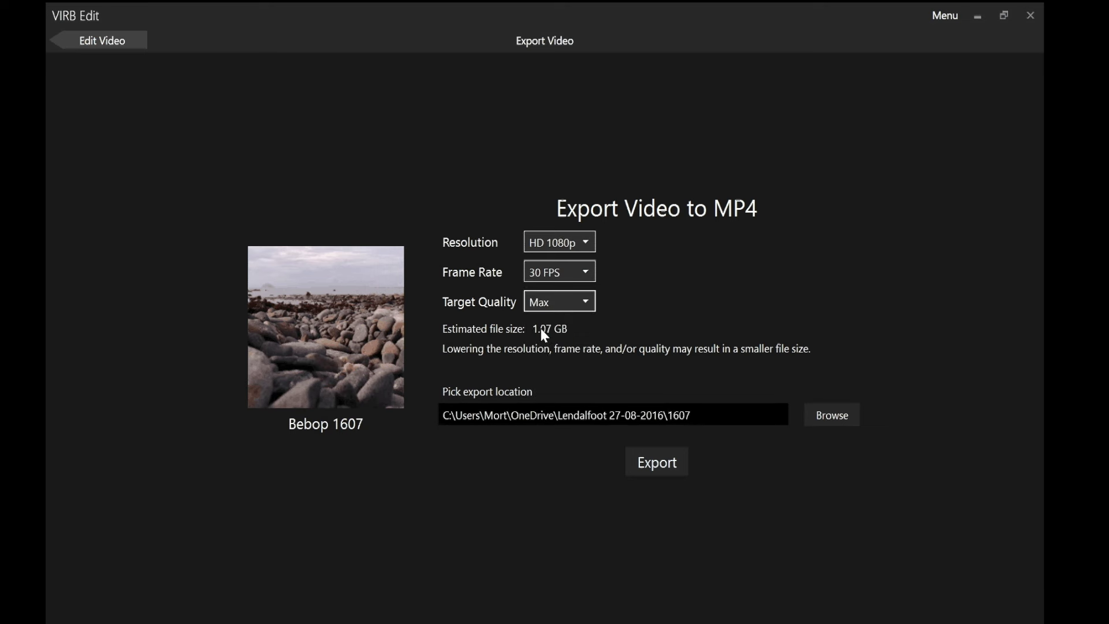
{"action": "left_click", "coordinate": [588, 305]}
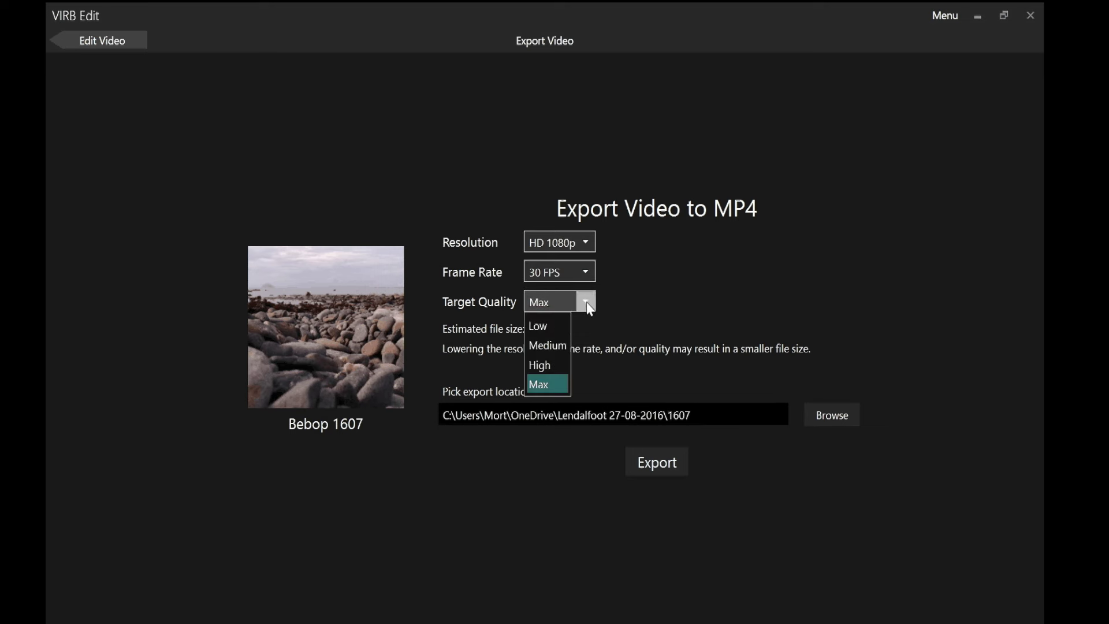
{"action": "left_click", "coordinate": [548, 327]}
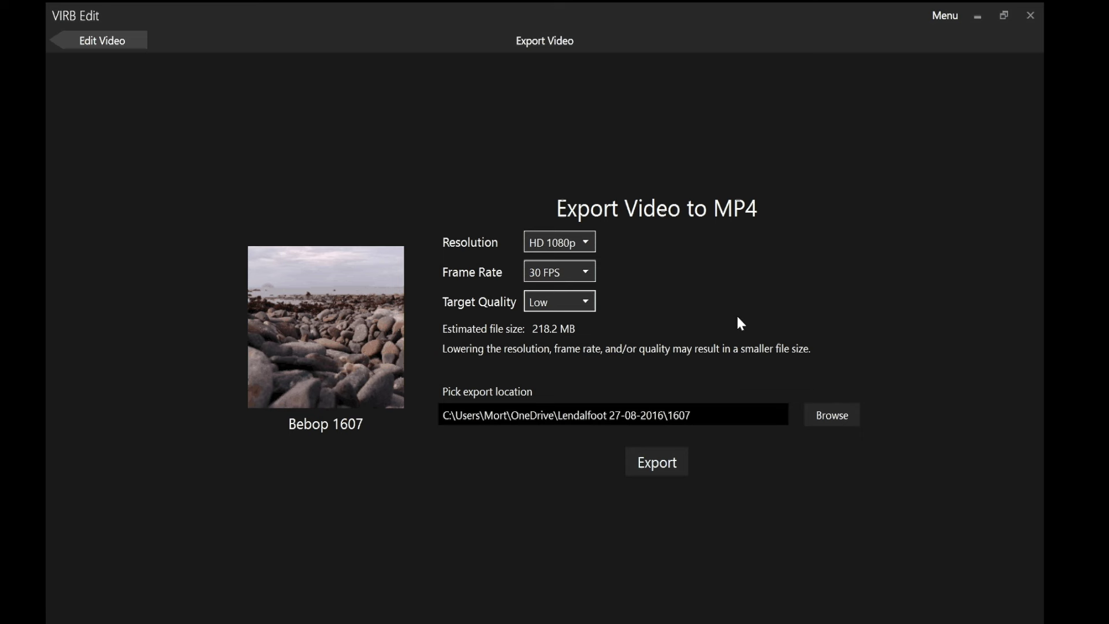
{"action": "left_click", "coordinate": [825, 415]}
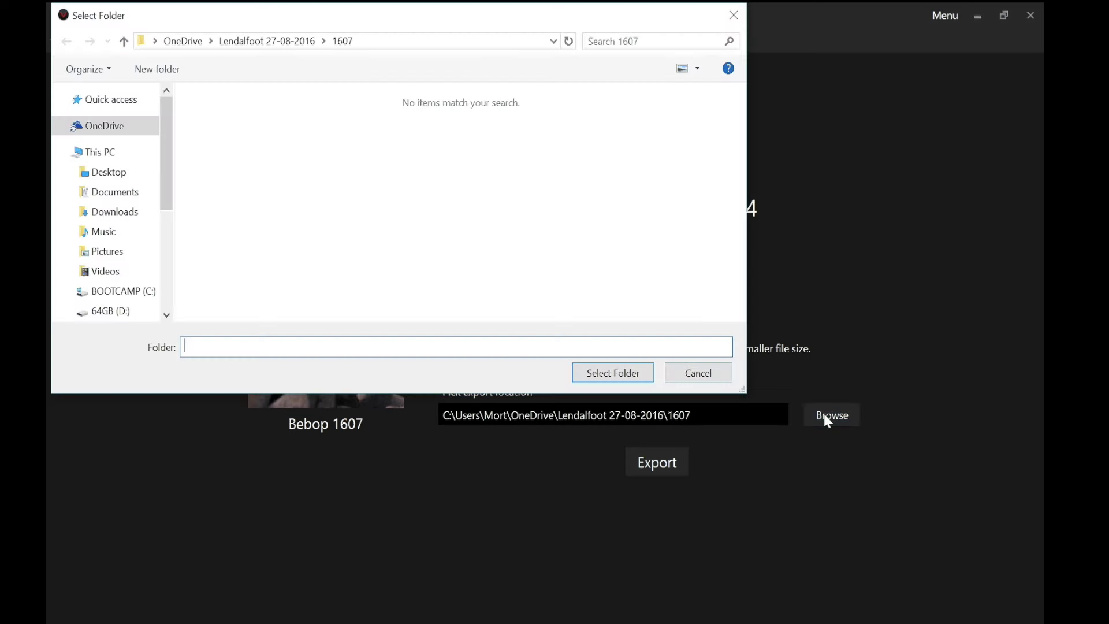
{"action": "left_click", "coordinate": [308, 40]}
{"action": "double_click", "coordinate": [235, 121]}
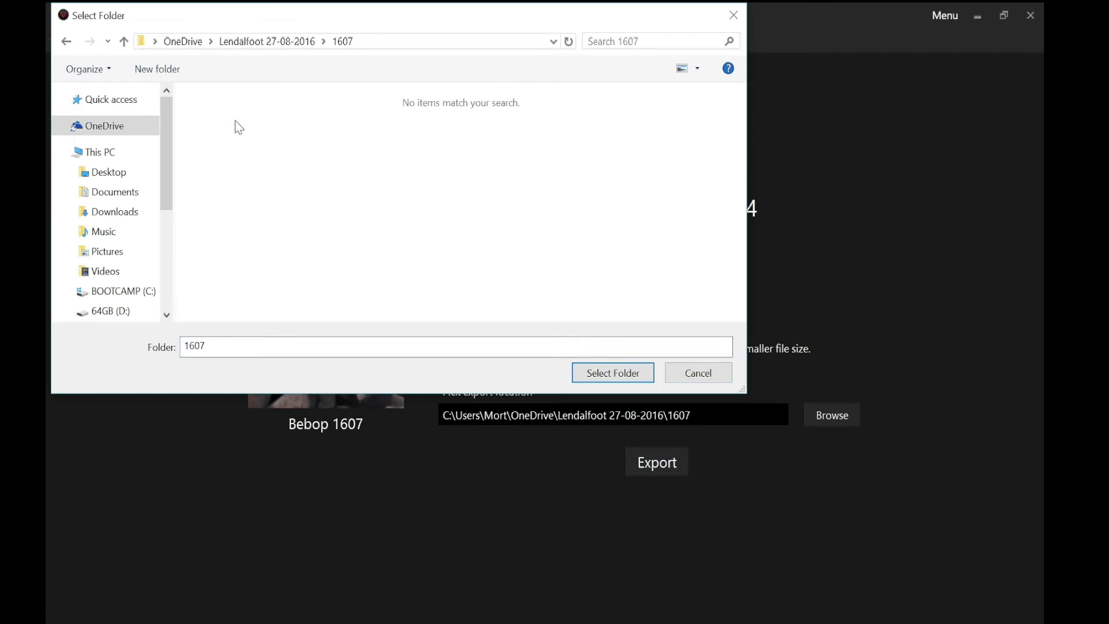
{"action": "left_click", "coordinate": [602, 371]}
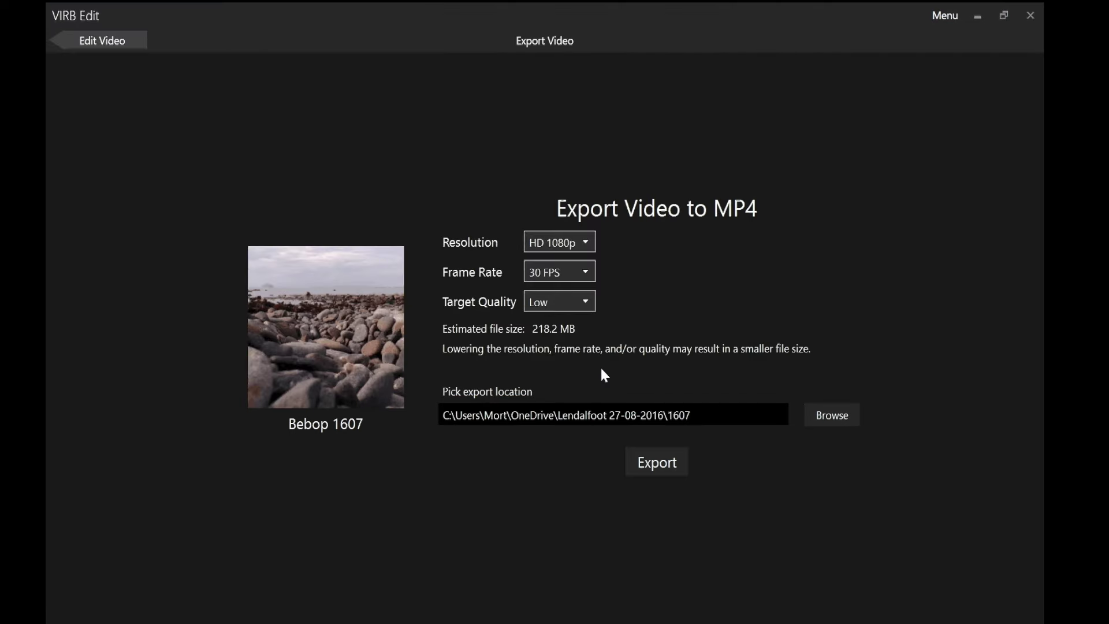
Begin rendering the Bebop 1607 overlay video as an MP4 file.
{"action": "left_click", "coordinate": [674, 466]}
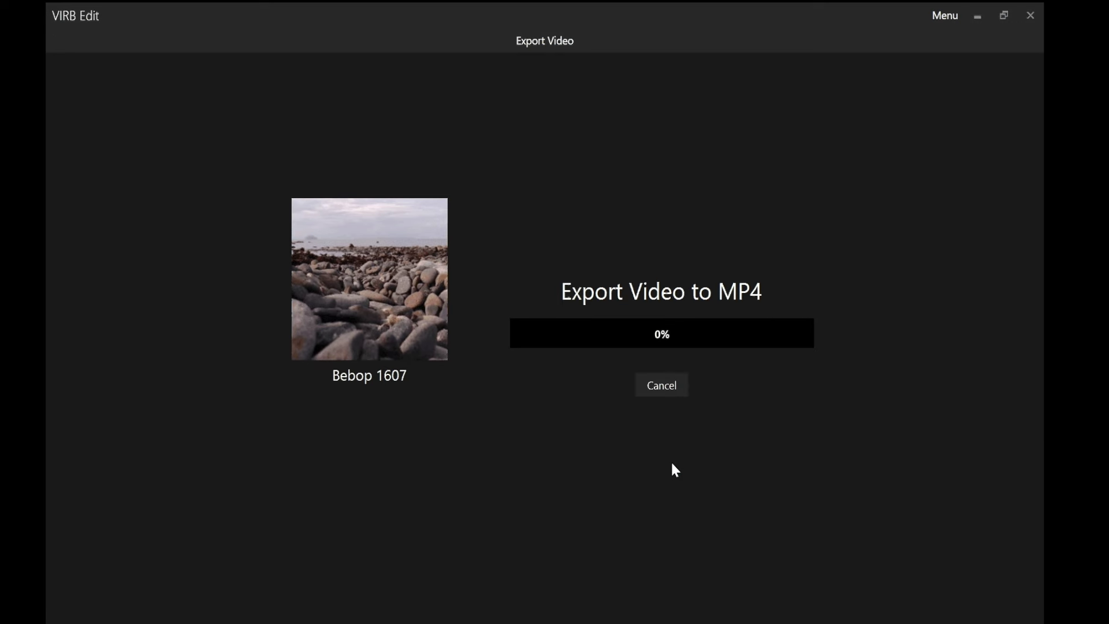